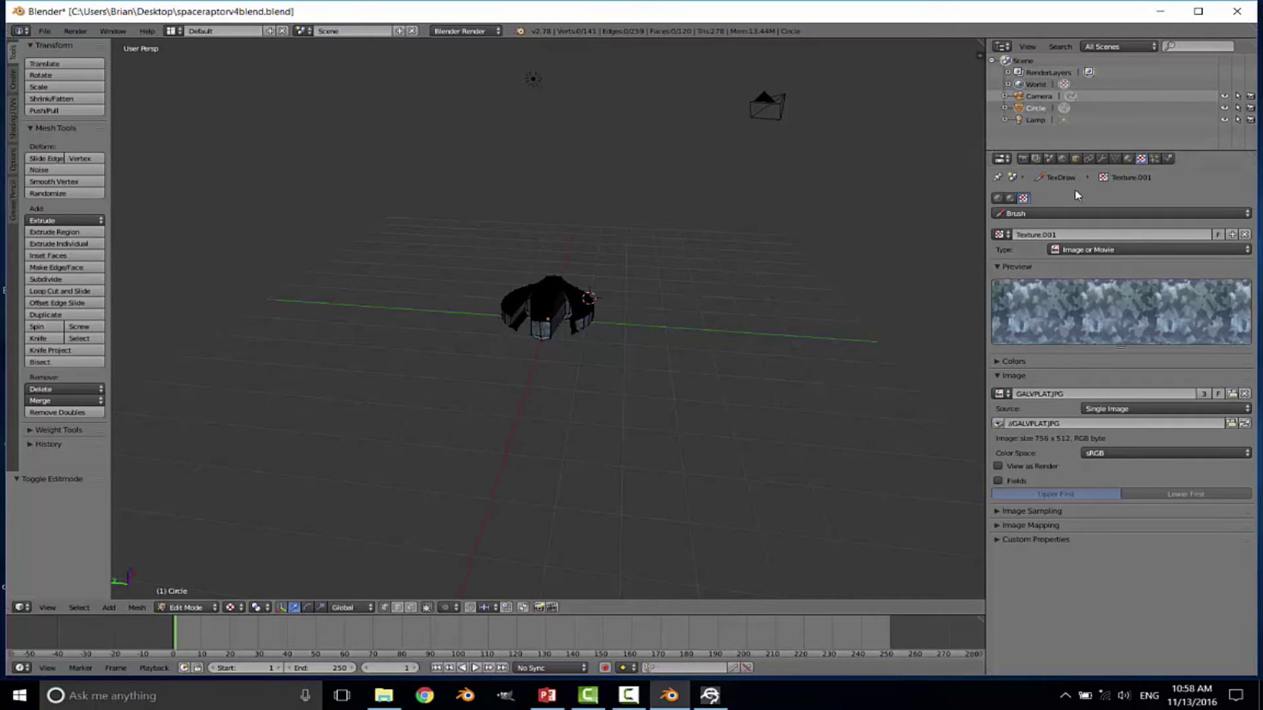
In Blender's Scene properties, change the Units Length system from None to Metric.
left_click(1051, 160)
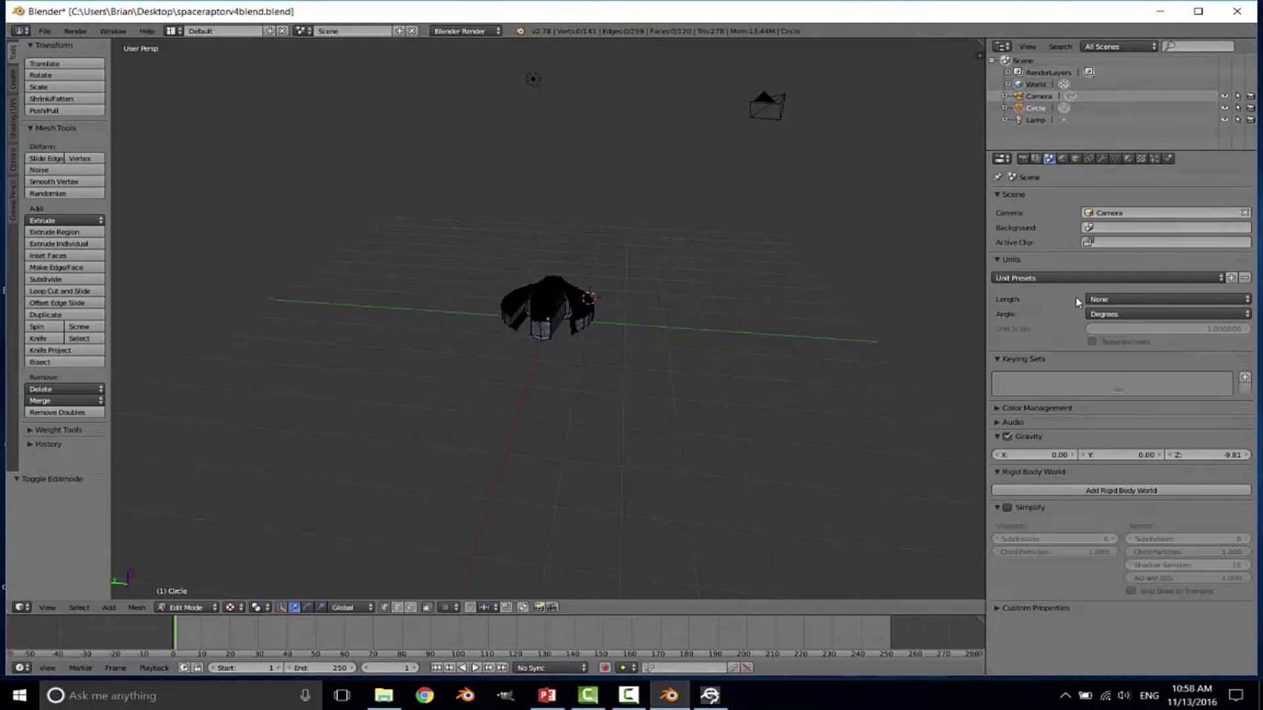
left_click(1110, 301)
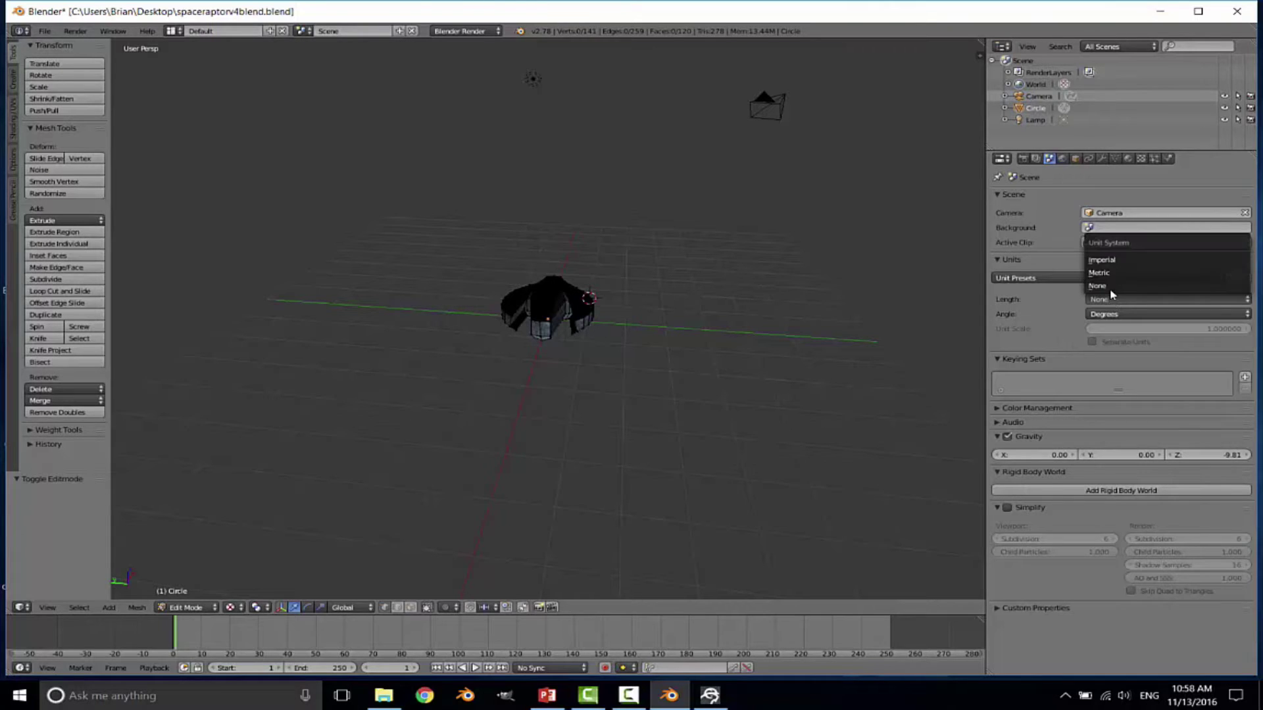
left_click(1120, 273)
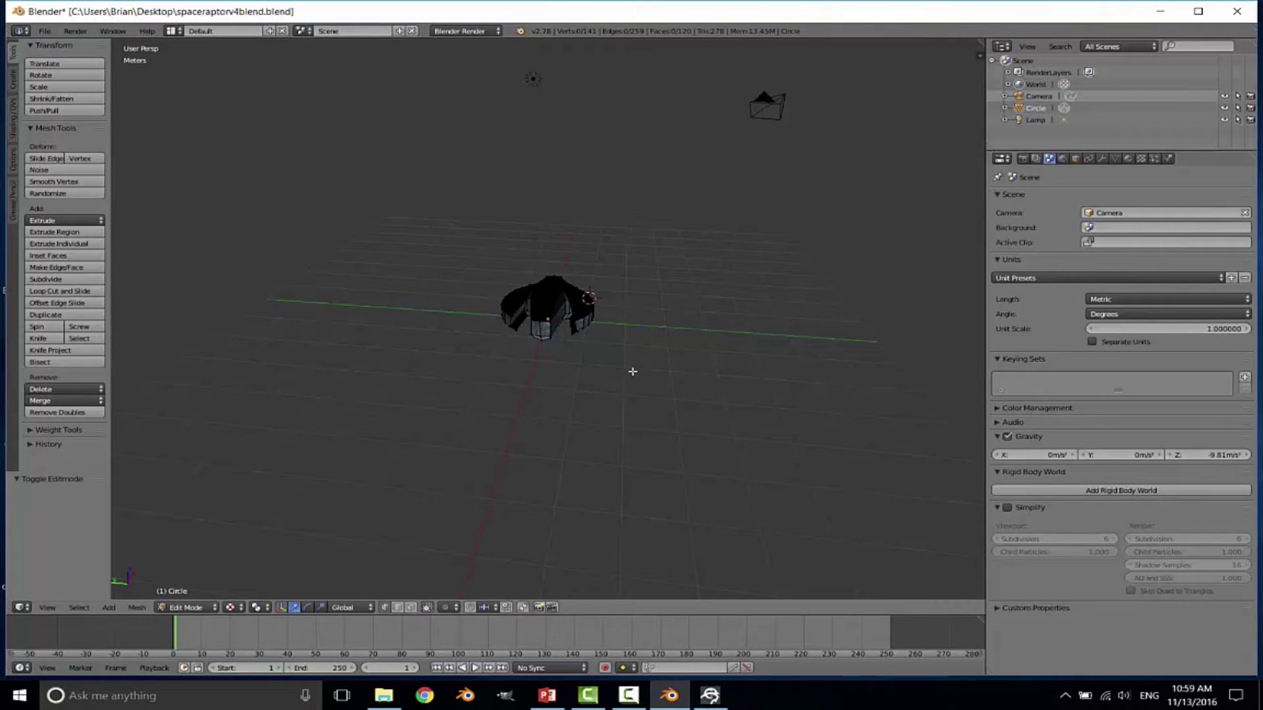
mouse_move(386, 704)
Create a folder named 'Objects' in E:\Amazon\Lumberyard\1.6.0.0\dev\SpaceGame.
left_click(383, 695)
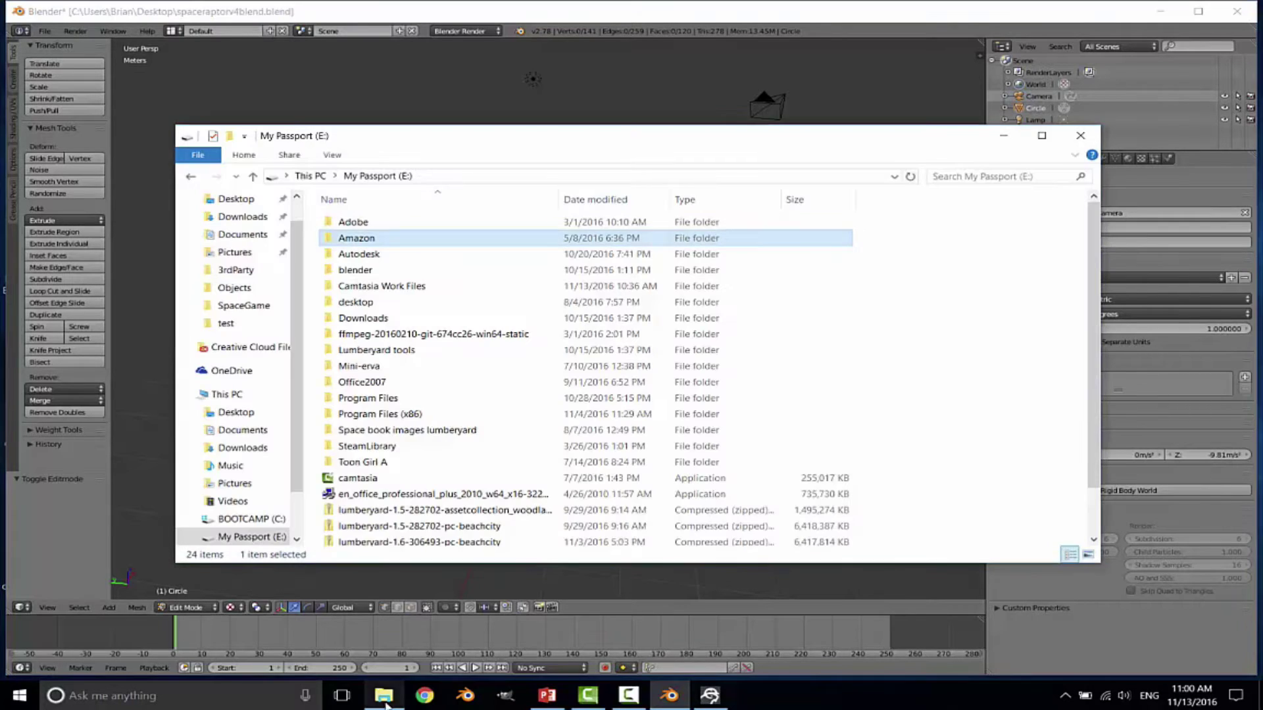
double_click(361, 240)
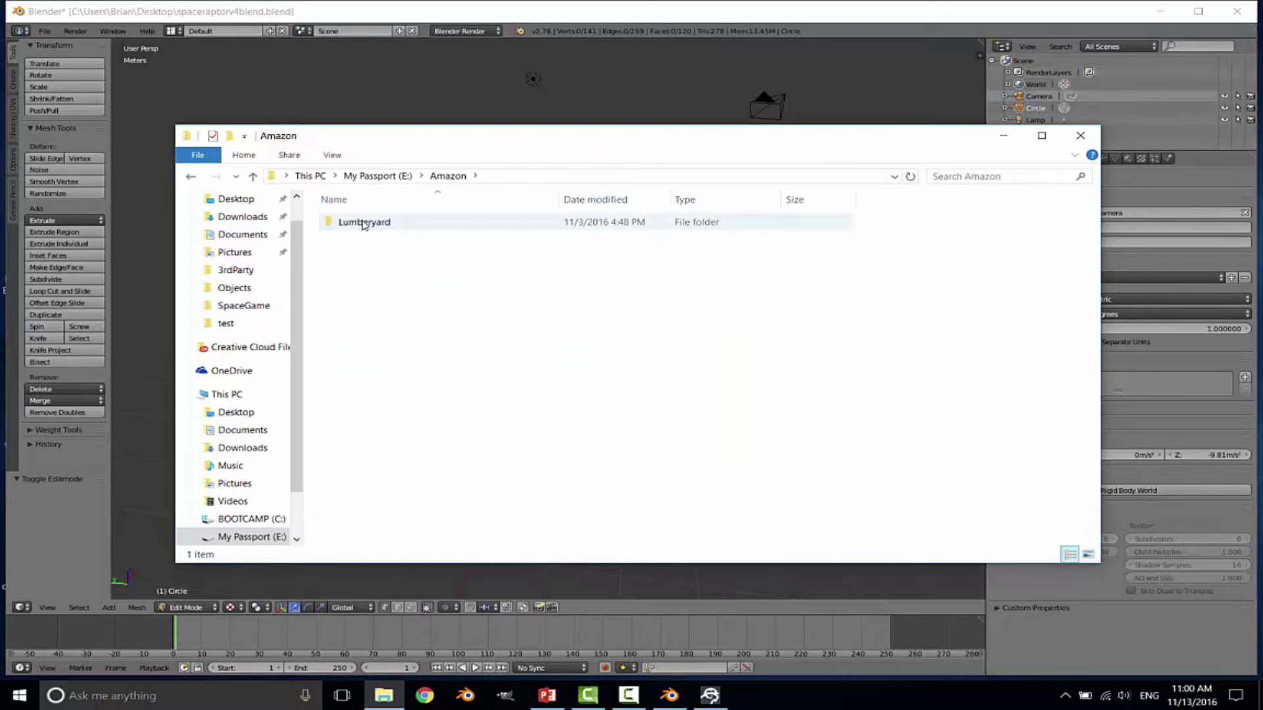
double_click(362, 224)
double_click(353, 241)
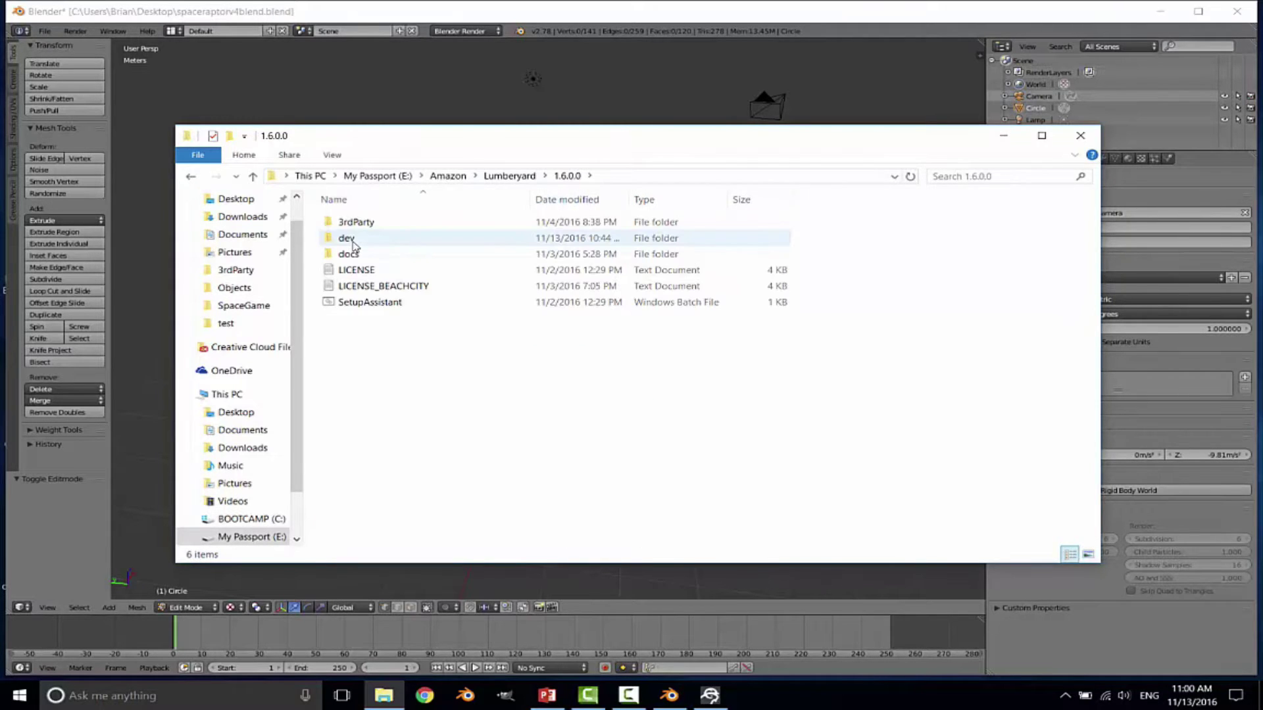
double_click(352, 240)
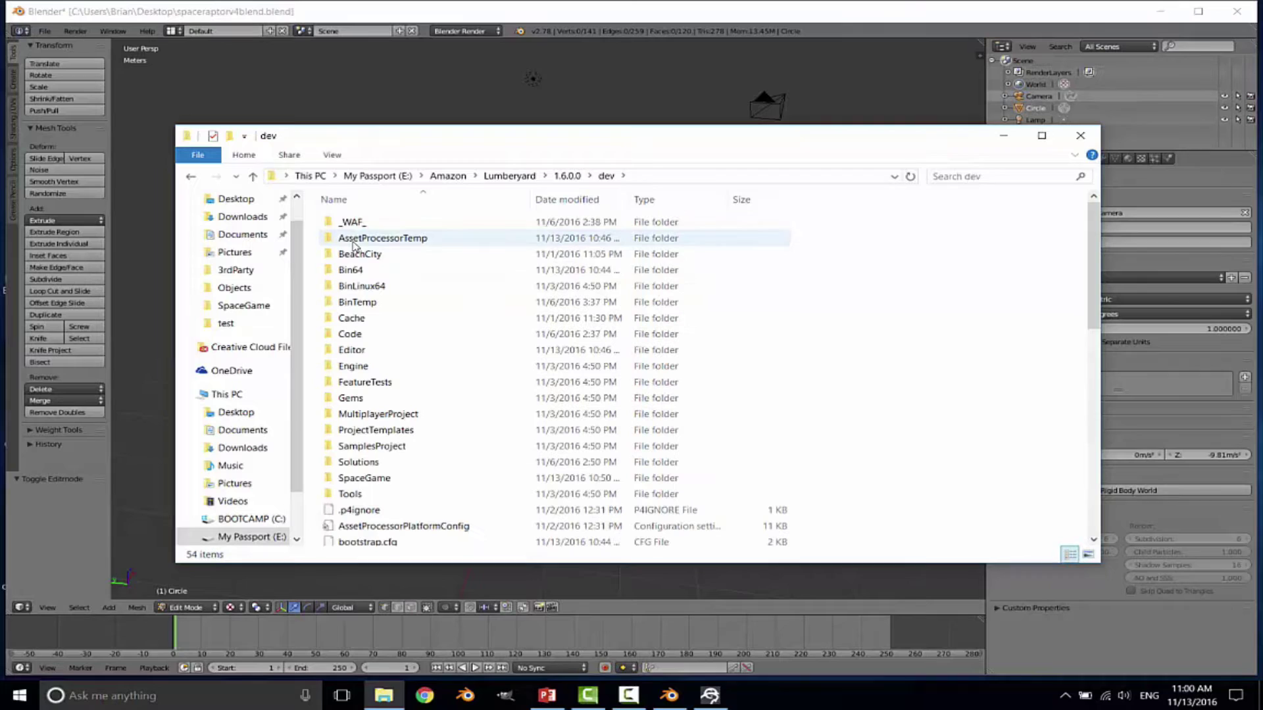
double_click(373, 480)
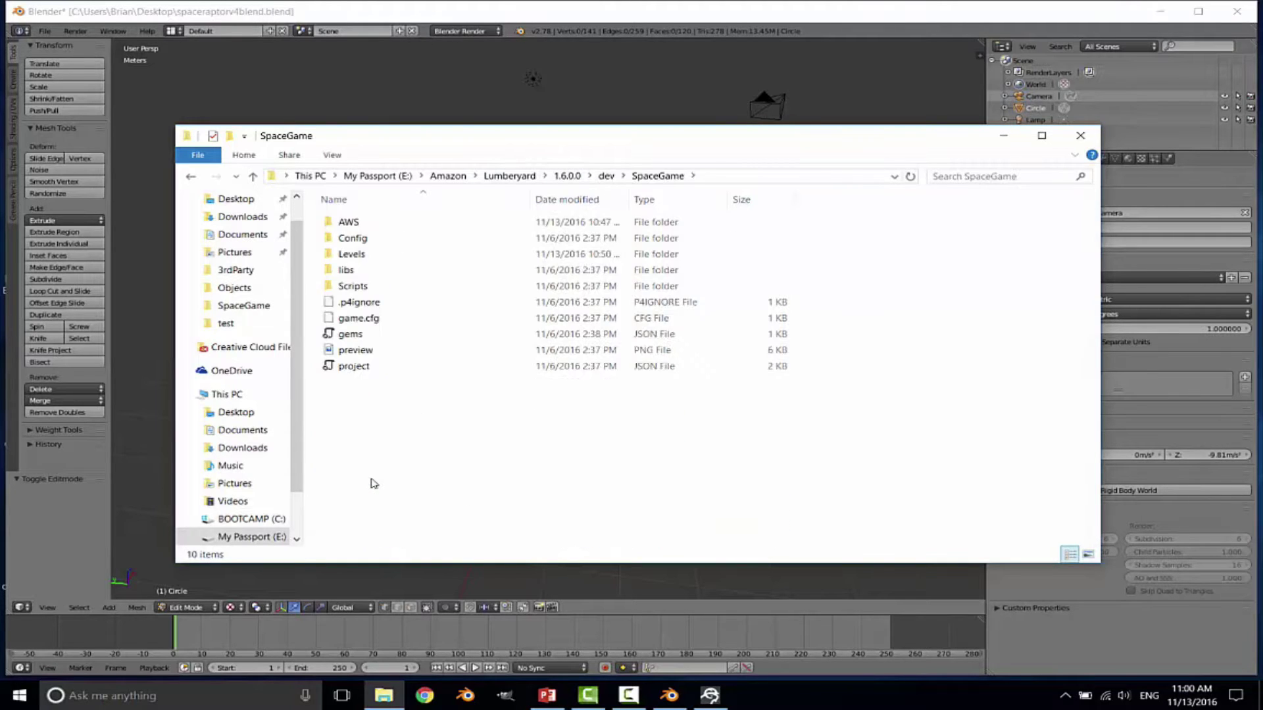
right_click(360, 408)
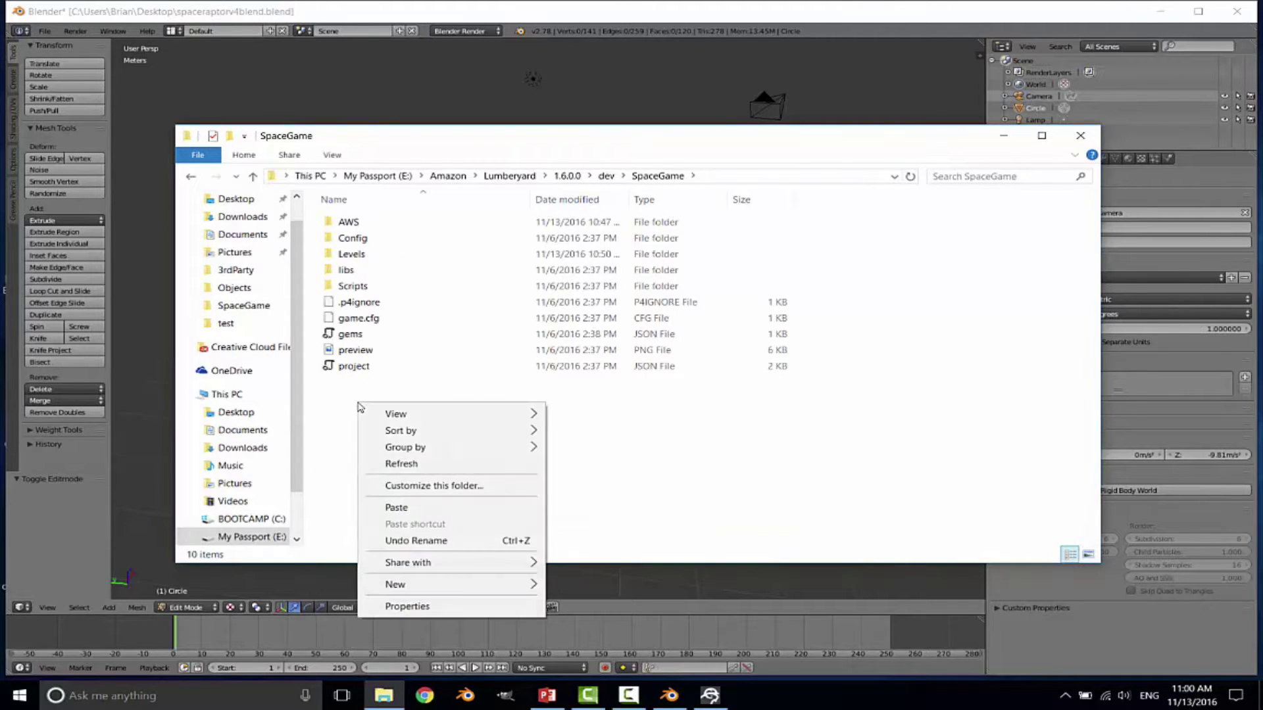
mouse_move(394, 584)
left_click(624, 394)
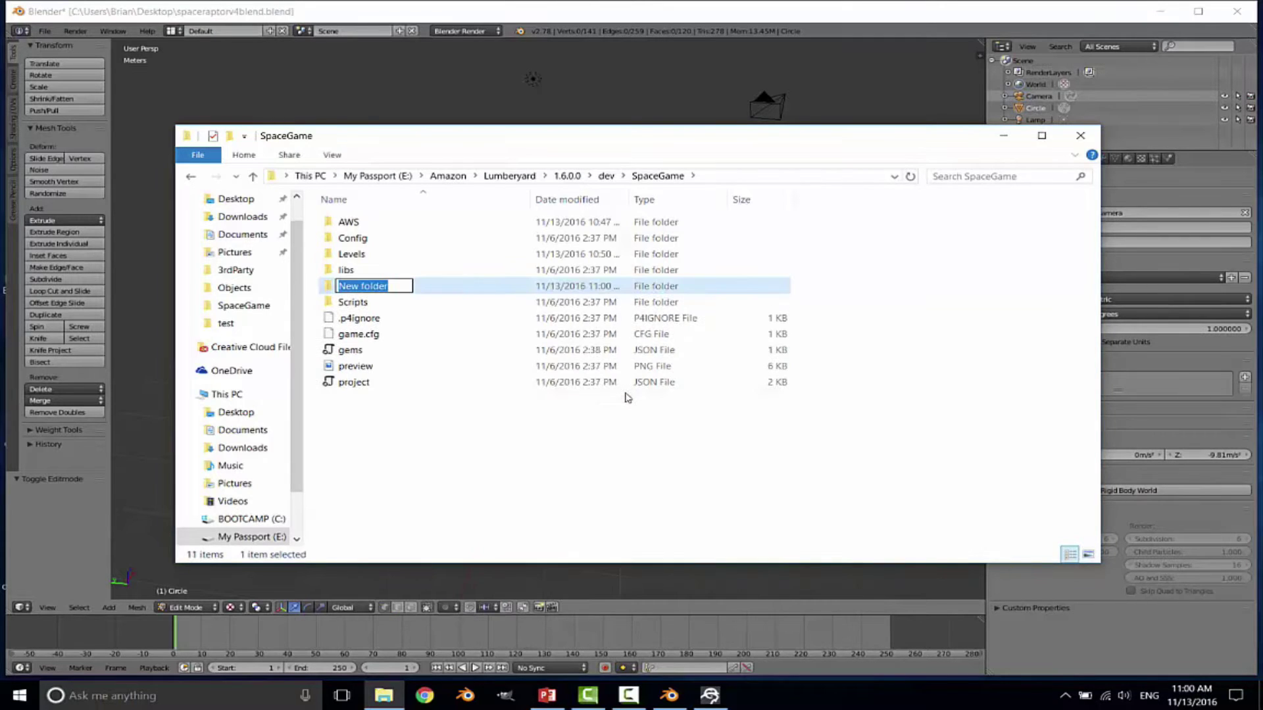
type("Objec")
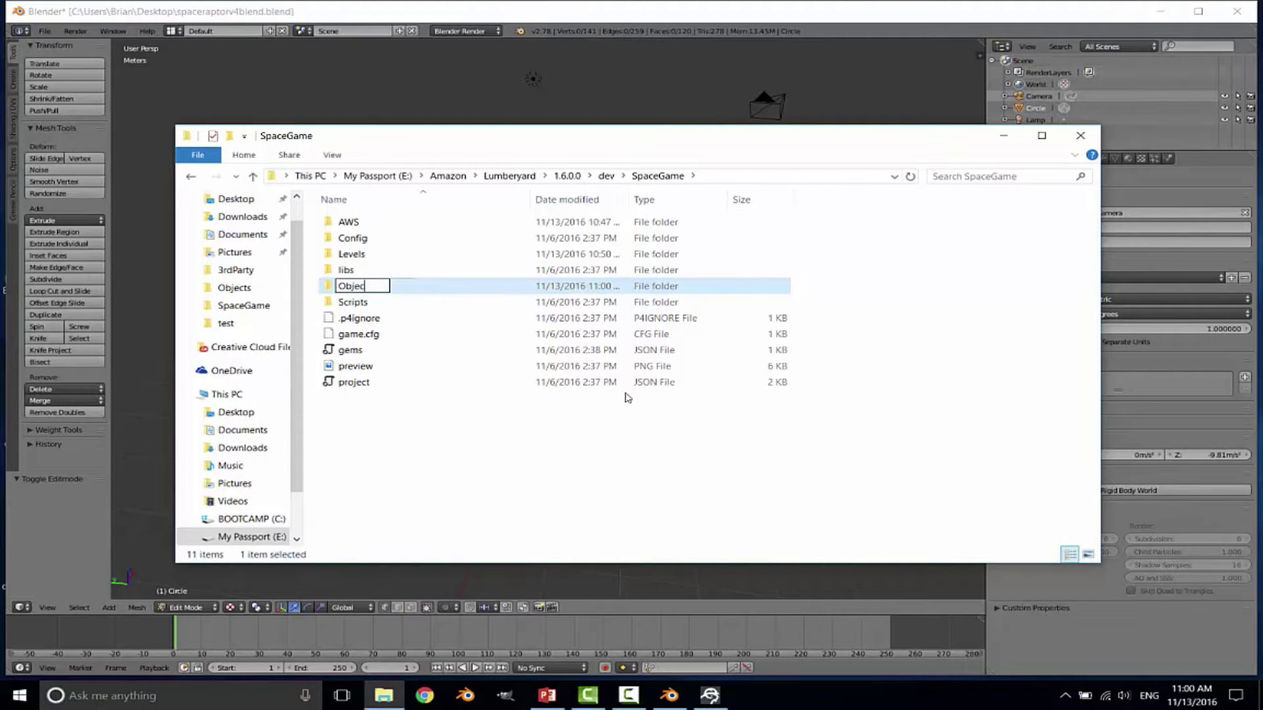
type("ts")
key("Return")
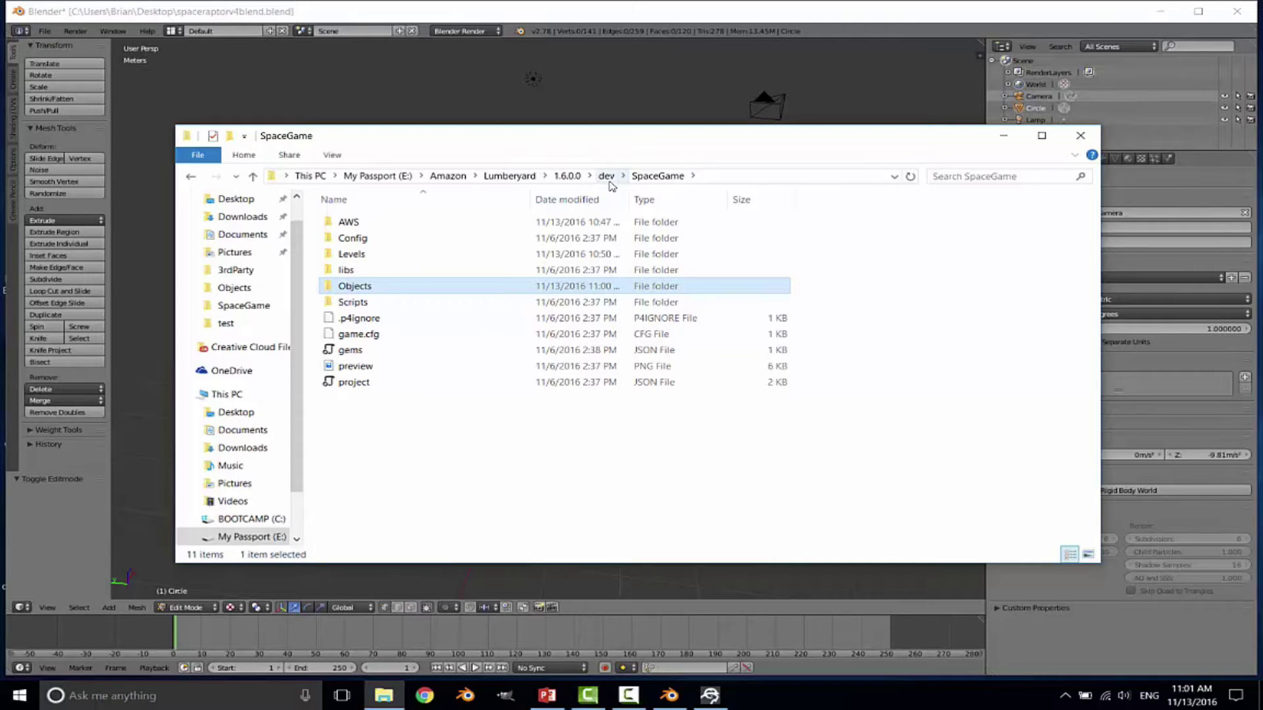
Inside Objects, create two subfolders named 'Ship' and 'Asteroids'.
double_click(359, 291)
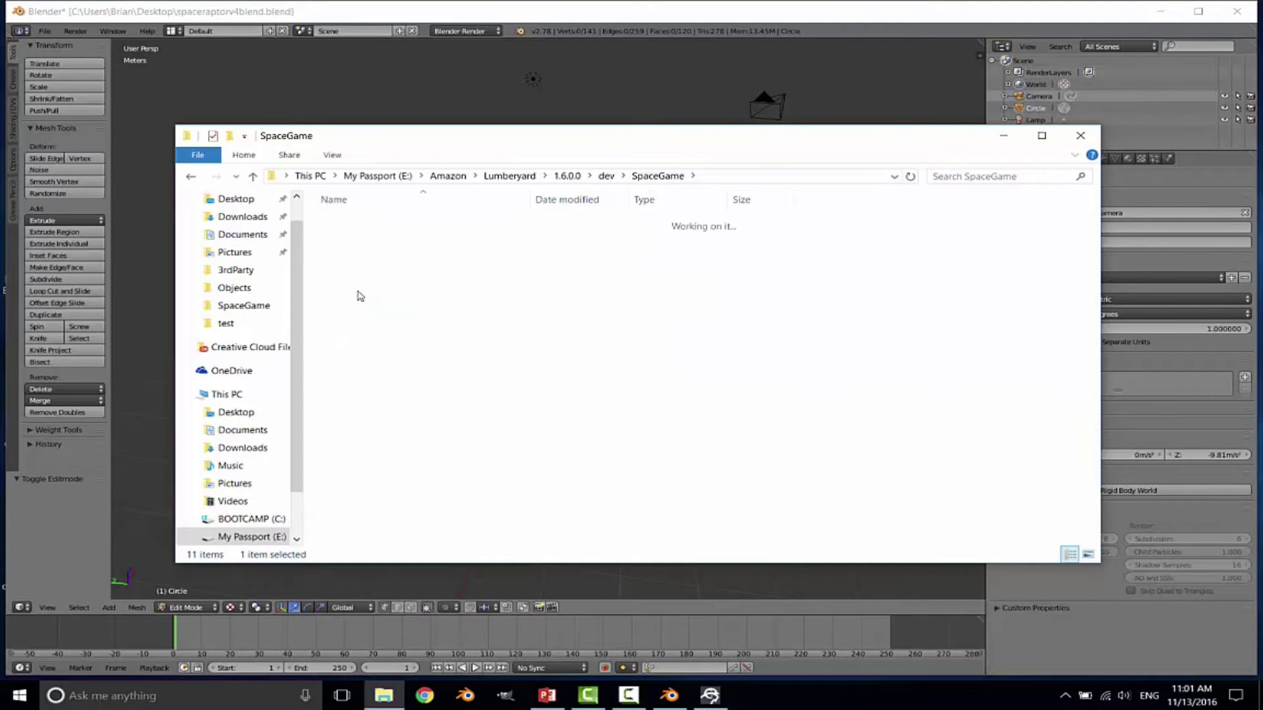
right_click(358, 291)
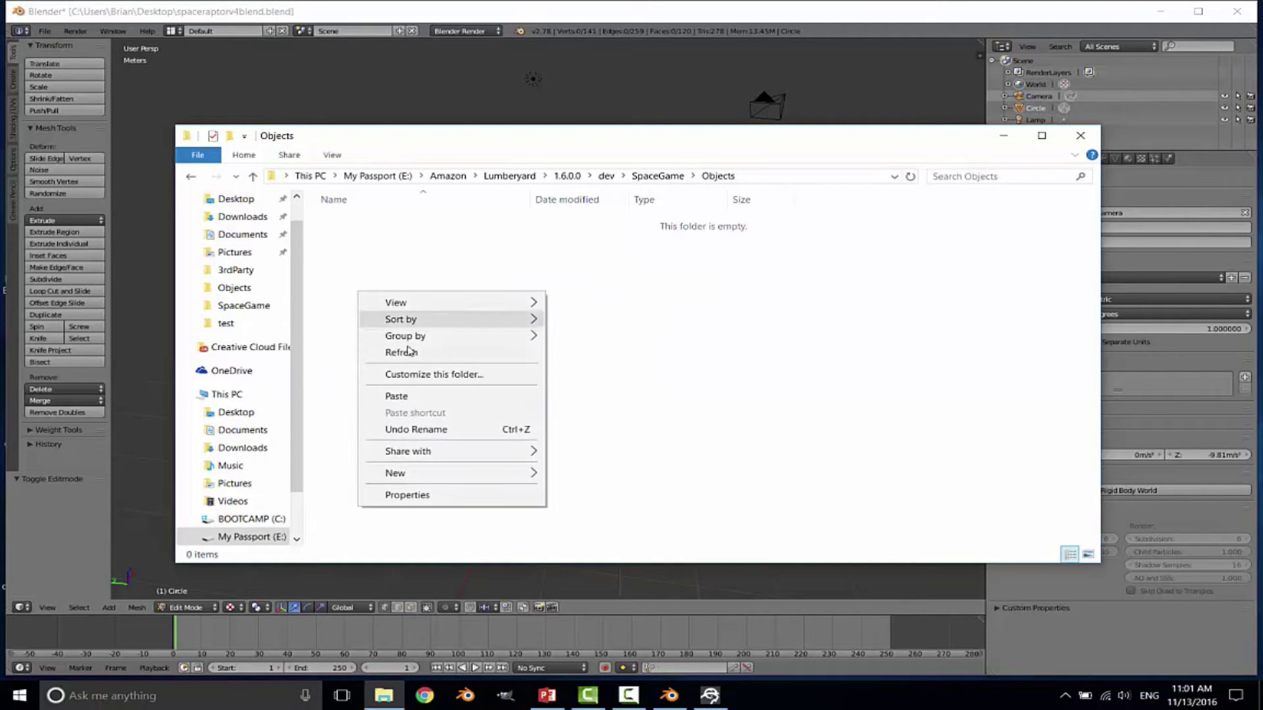
mouse_move(415, 480)
left_click(595, 475)
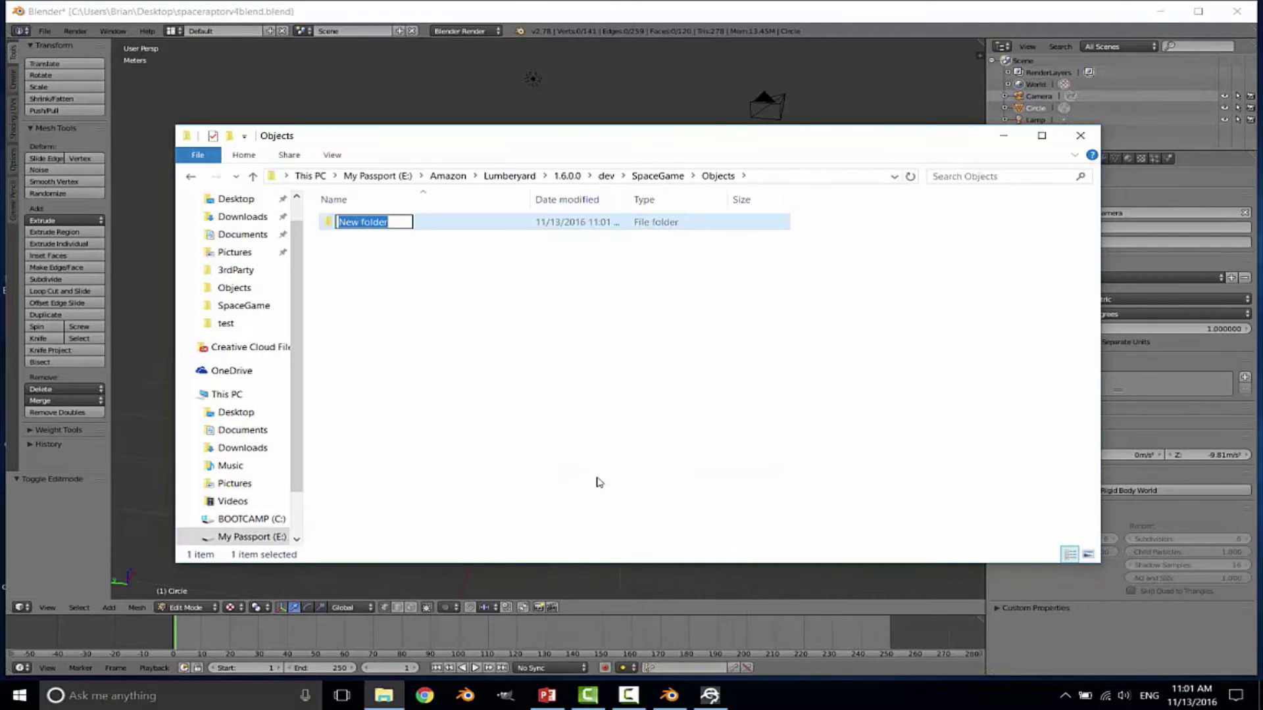
type("Ship")
right_click(475, 403)
mouse_move(513, 583)
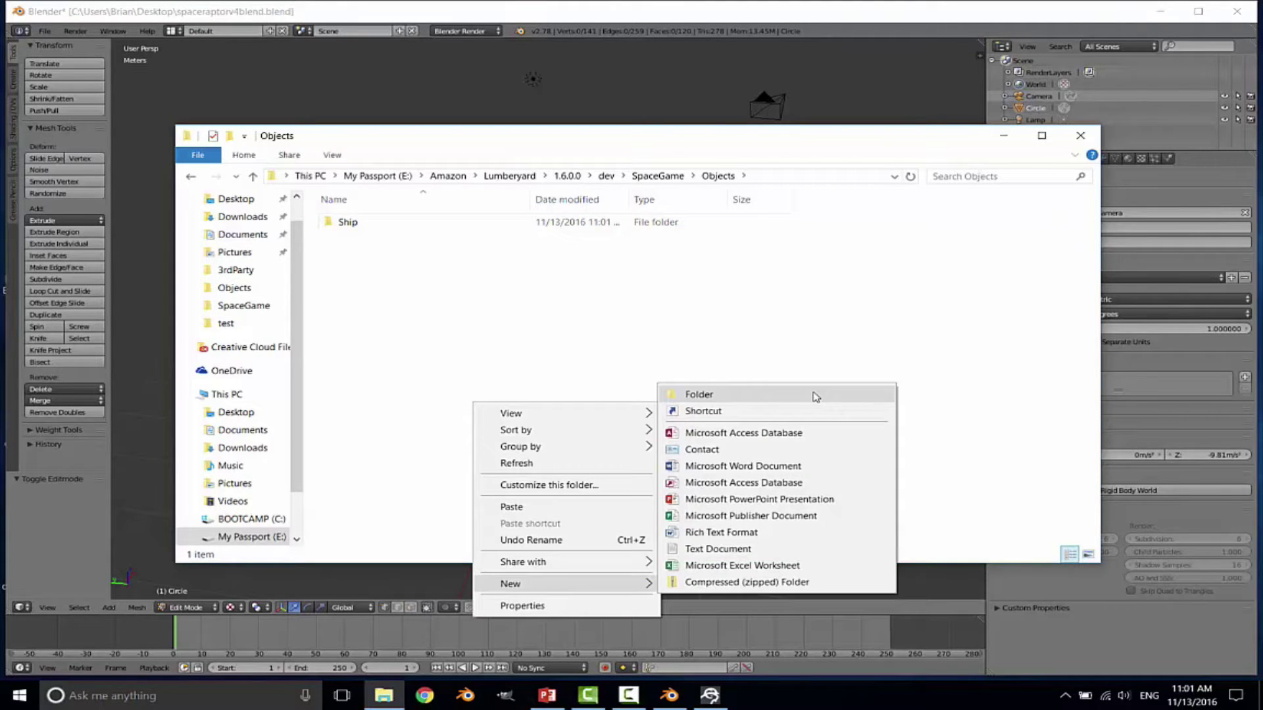
left_click(816, 395)
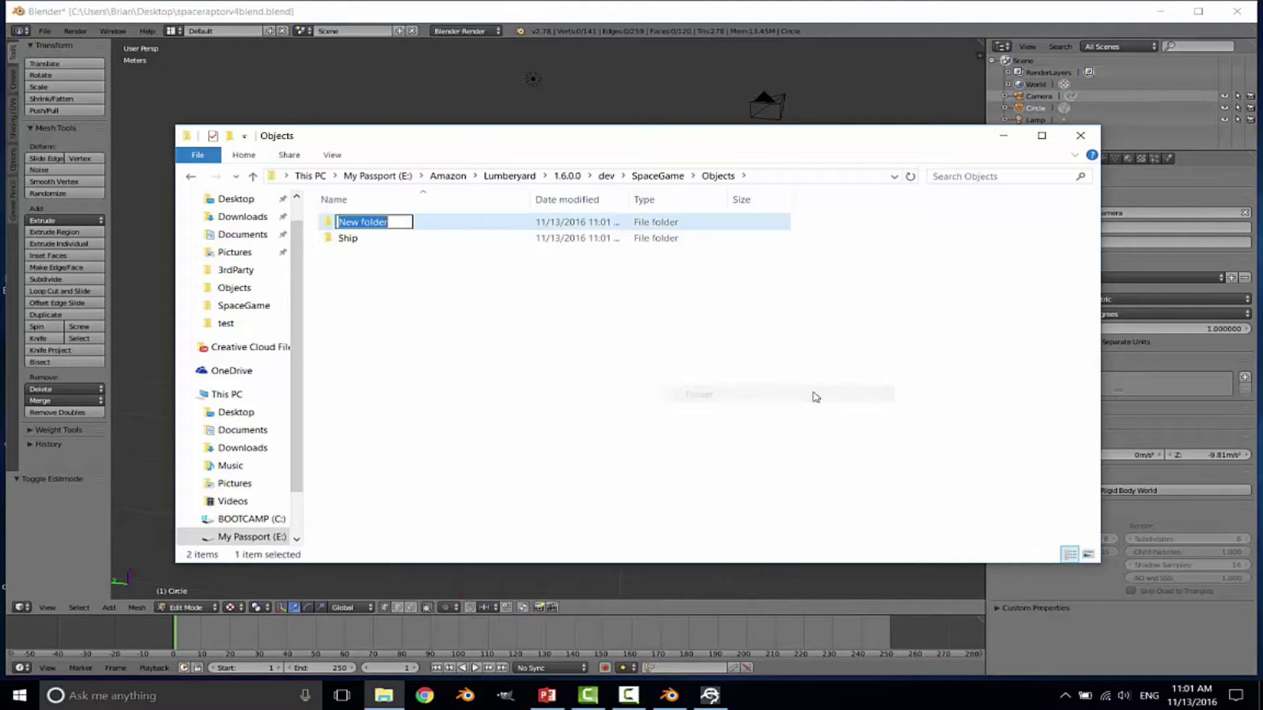
type("Asteroids")
key("Return")
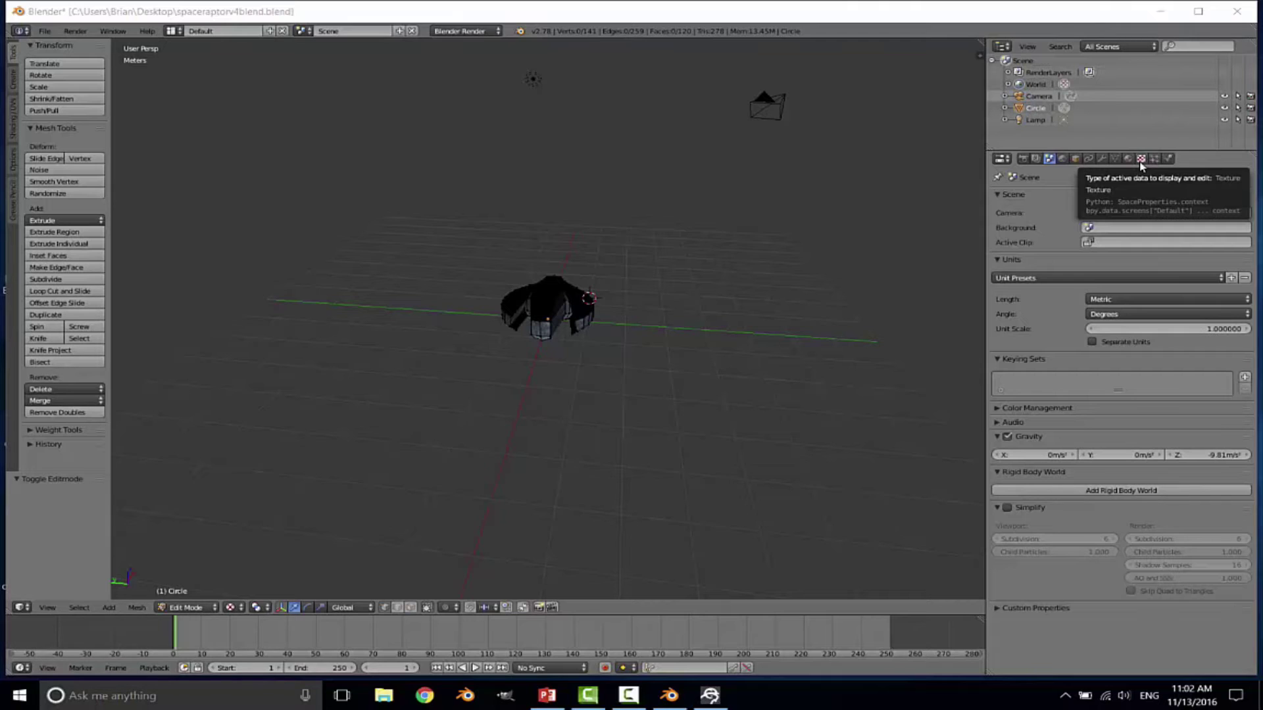
Delete the Camera and the Lamp objects from the Outliner.
right_click(1042, 100)
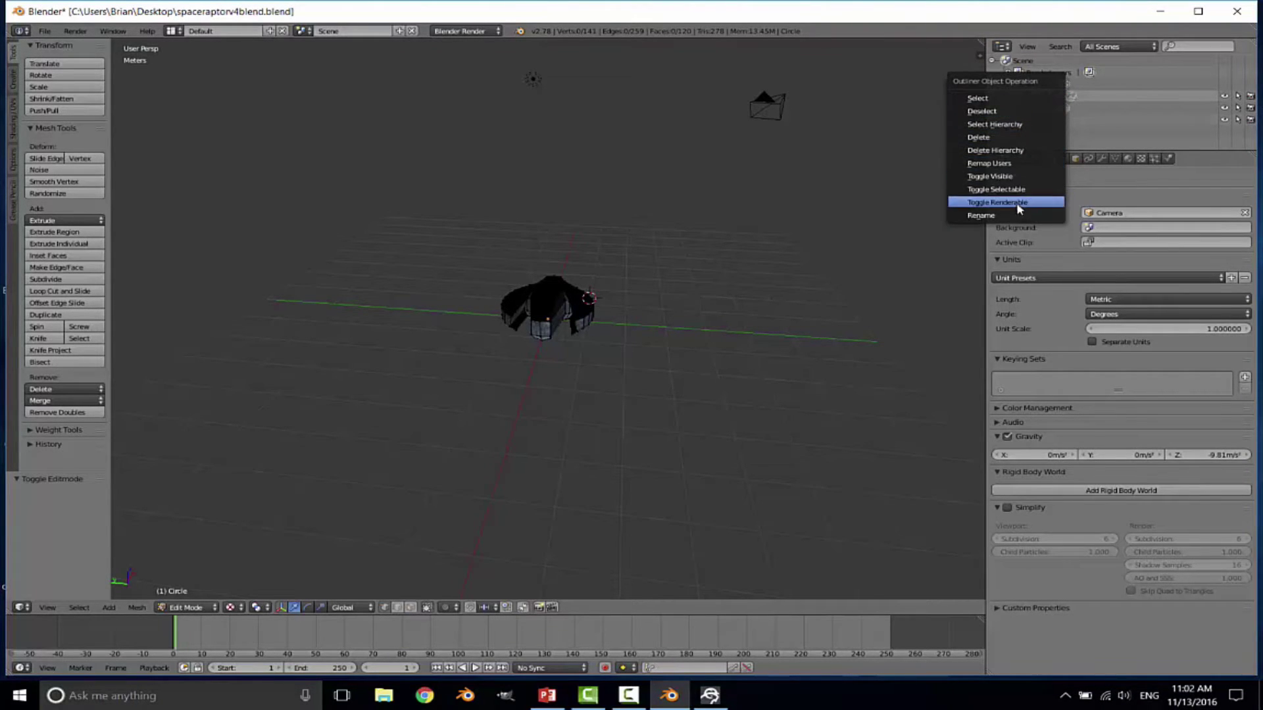
left_click(1024, 136)
left_click(1039, 109)
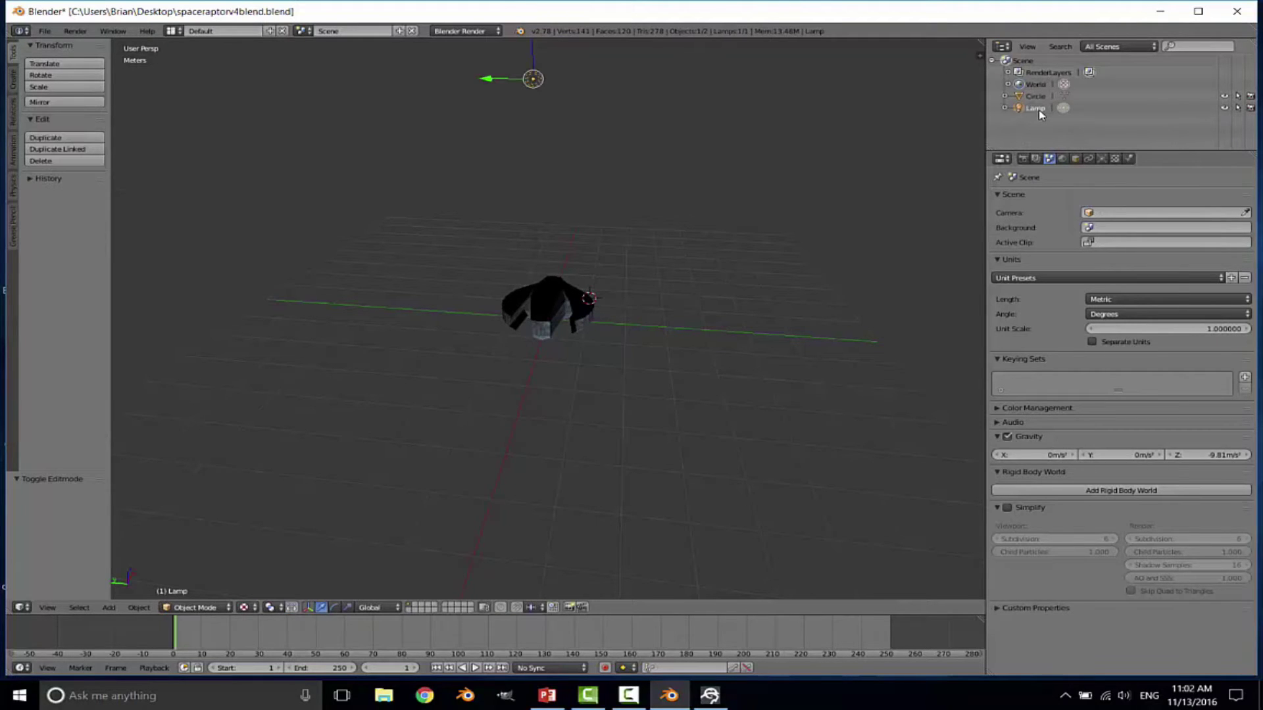
right_click(1039, 109)
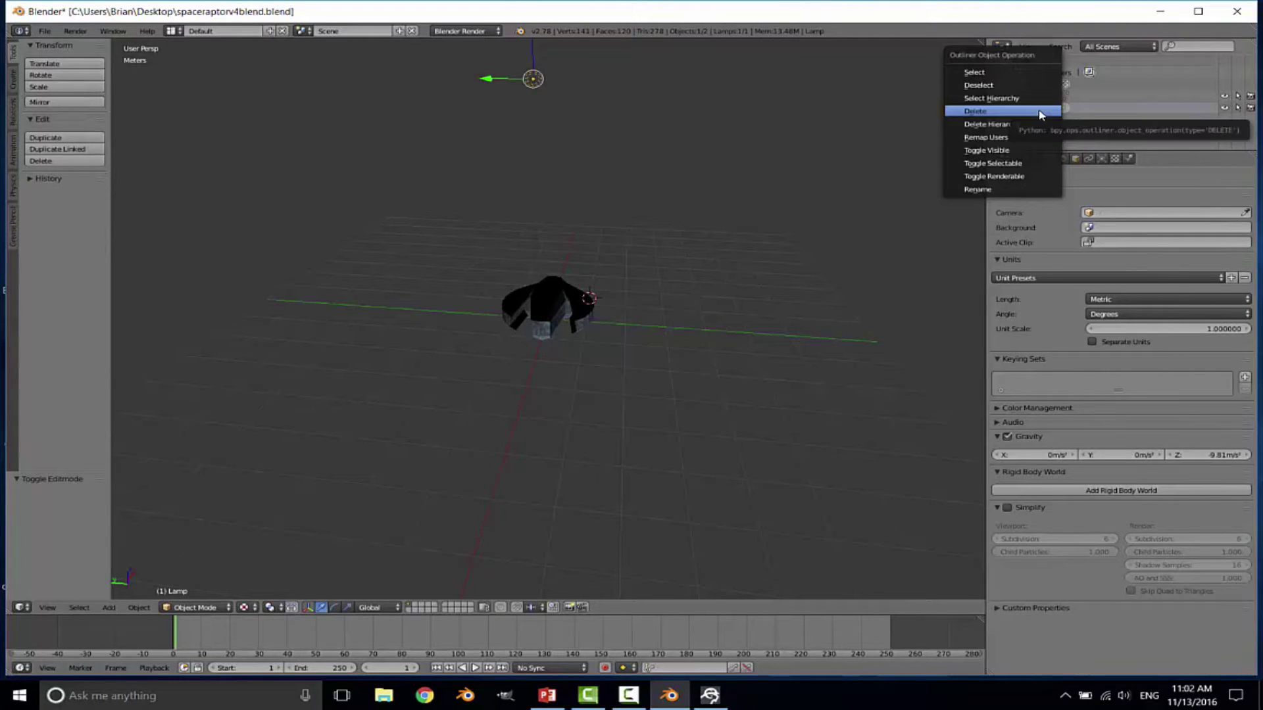
left_click(1031, 113)
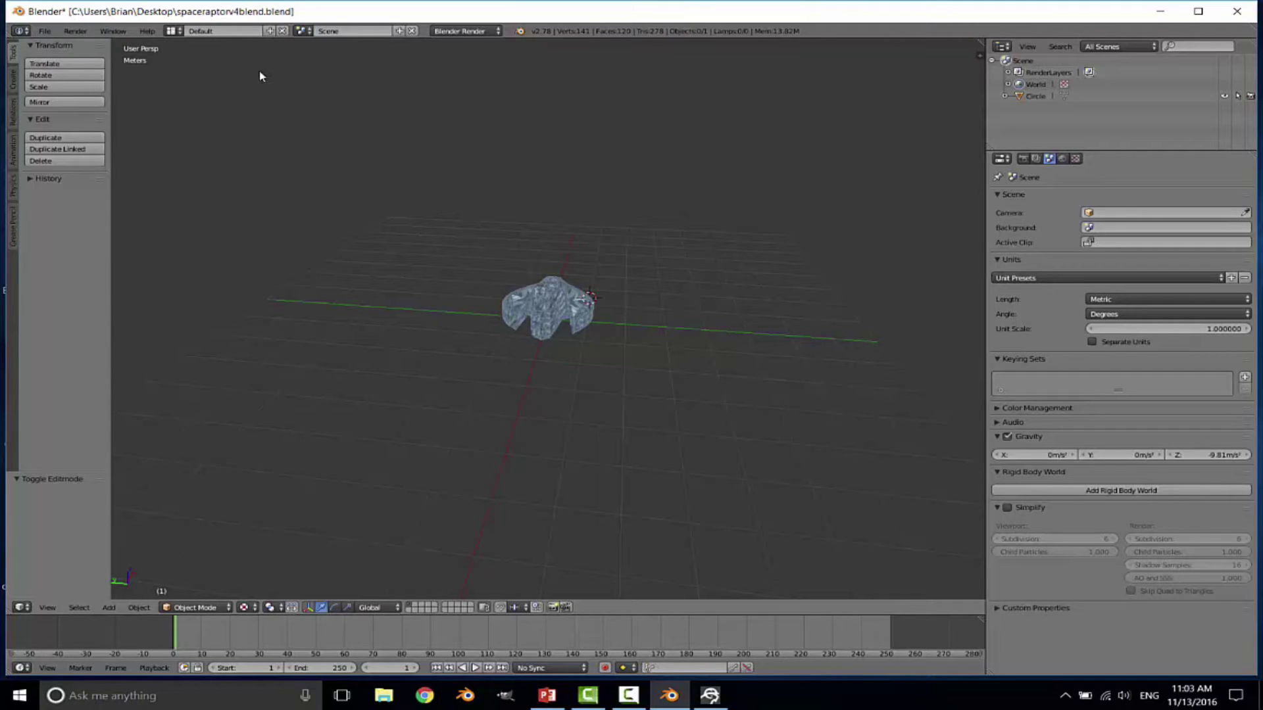
Start an FBX export targeting E:\Amazon\Lumberyard\1.6.0.0\dev\SpaceGame\Objects\Ship.
left_click(42, 33)
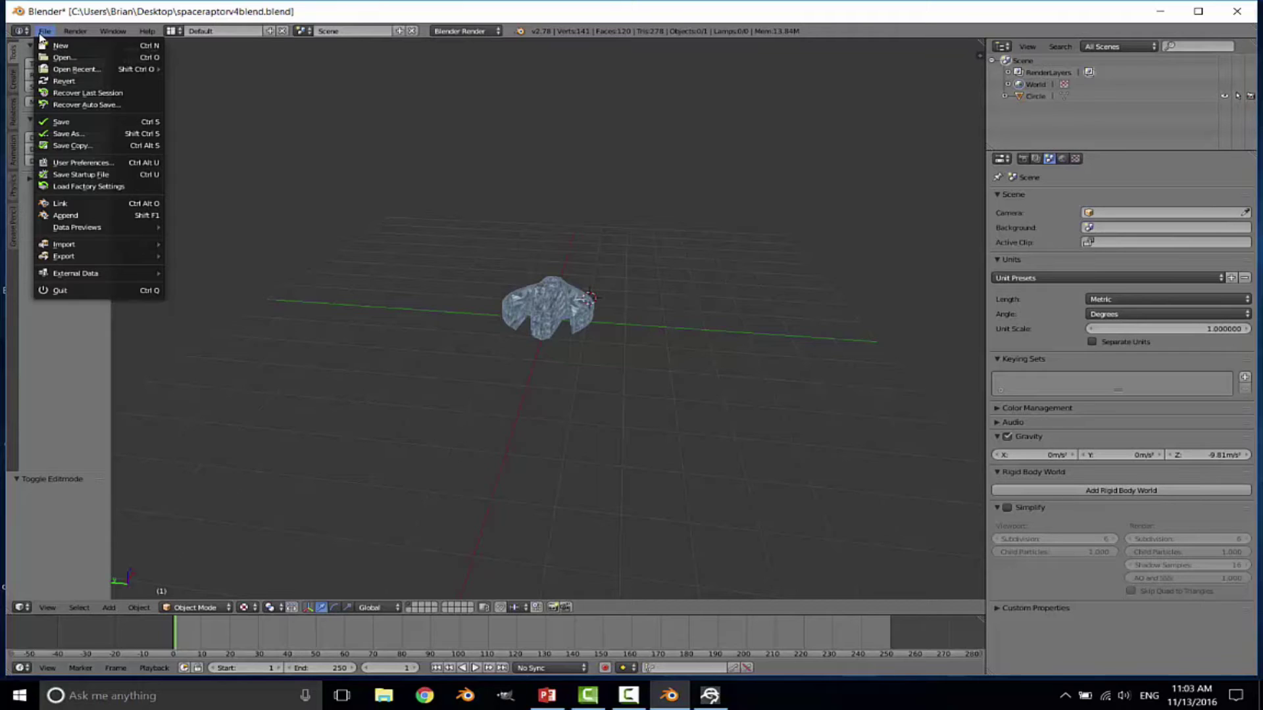
mouse_move(144, 256)
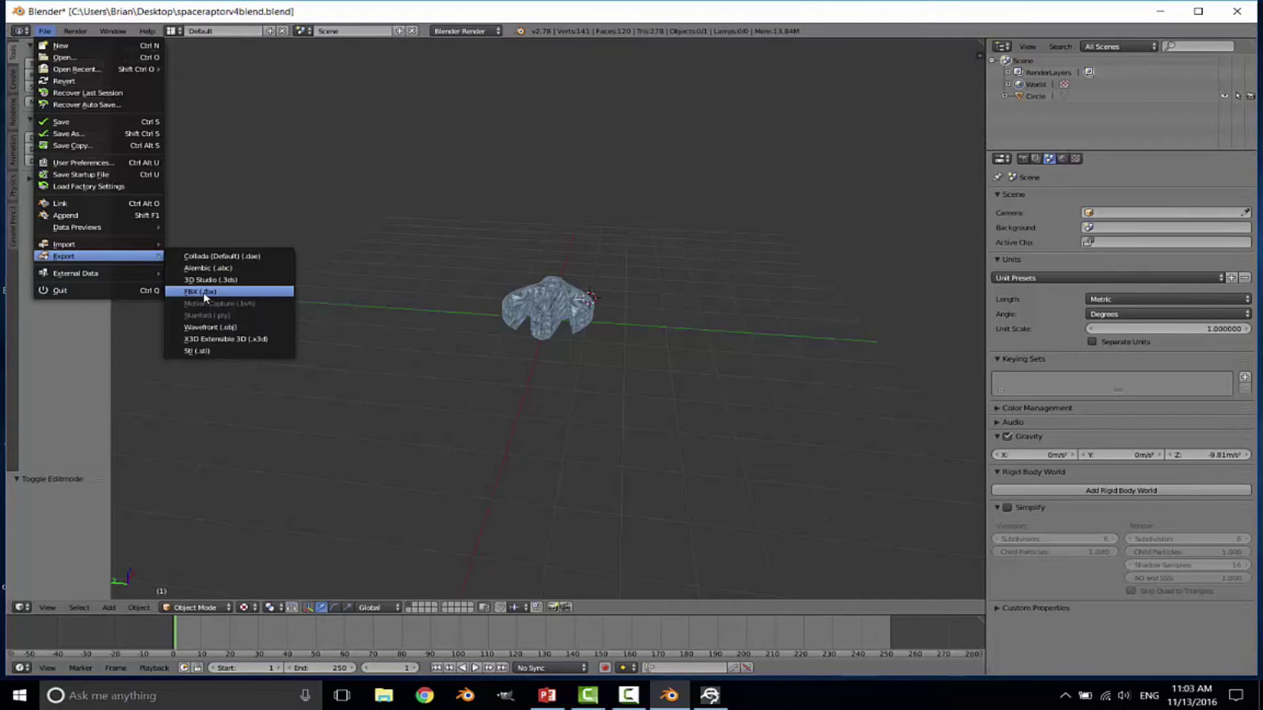
left_click(204, 293)
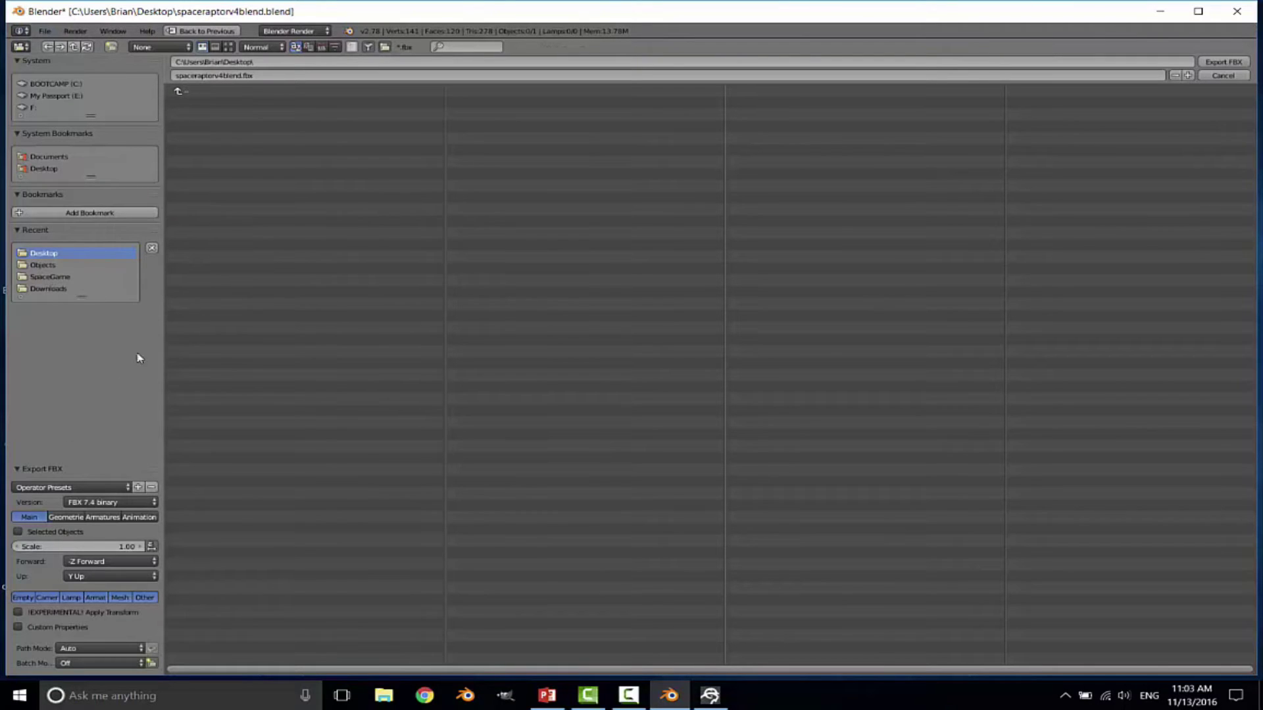
left_click(56, 99)
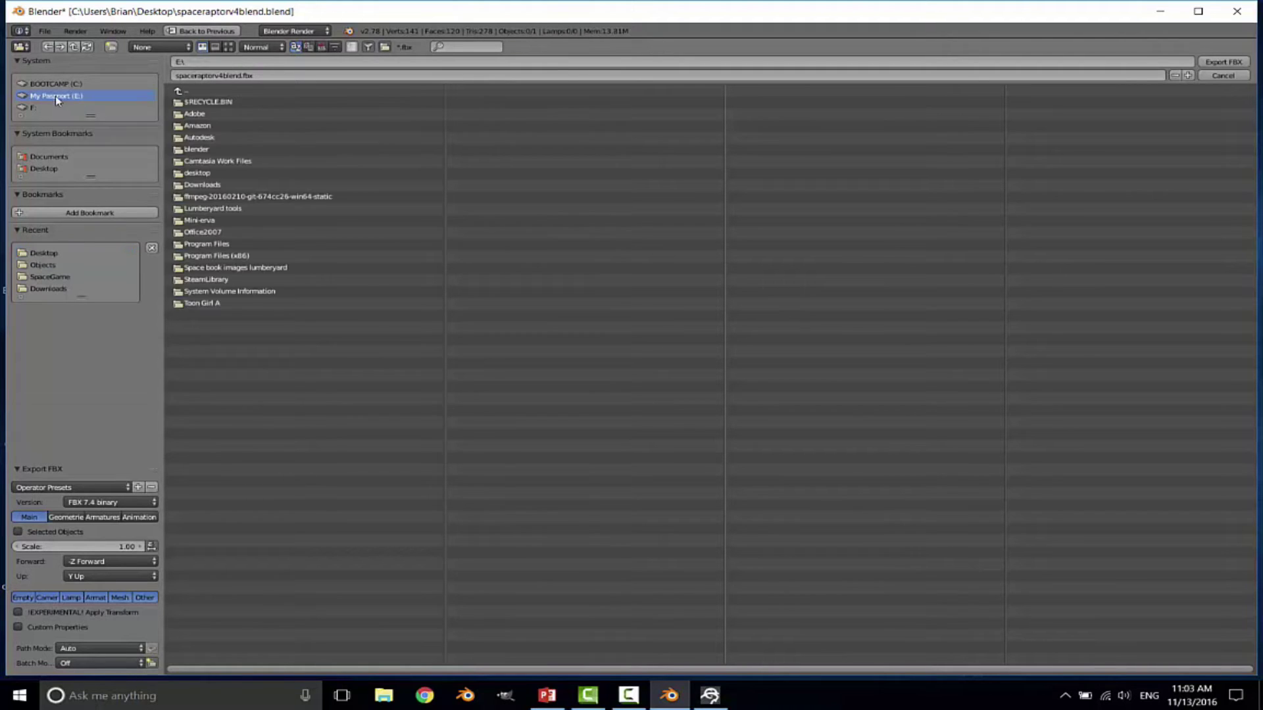
left_click(209, 131)
left_click(209, 103)
left_click(207, 104)
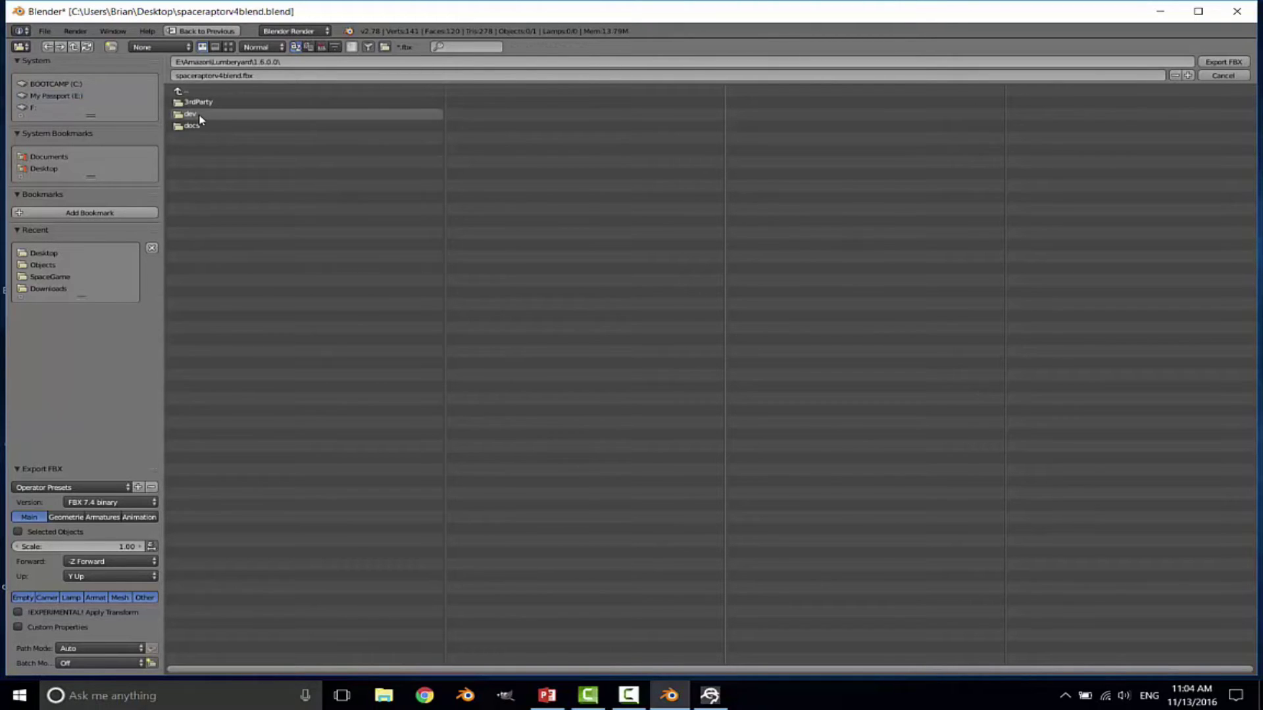
left_click(199, 116)
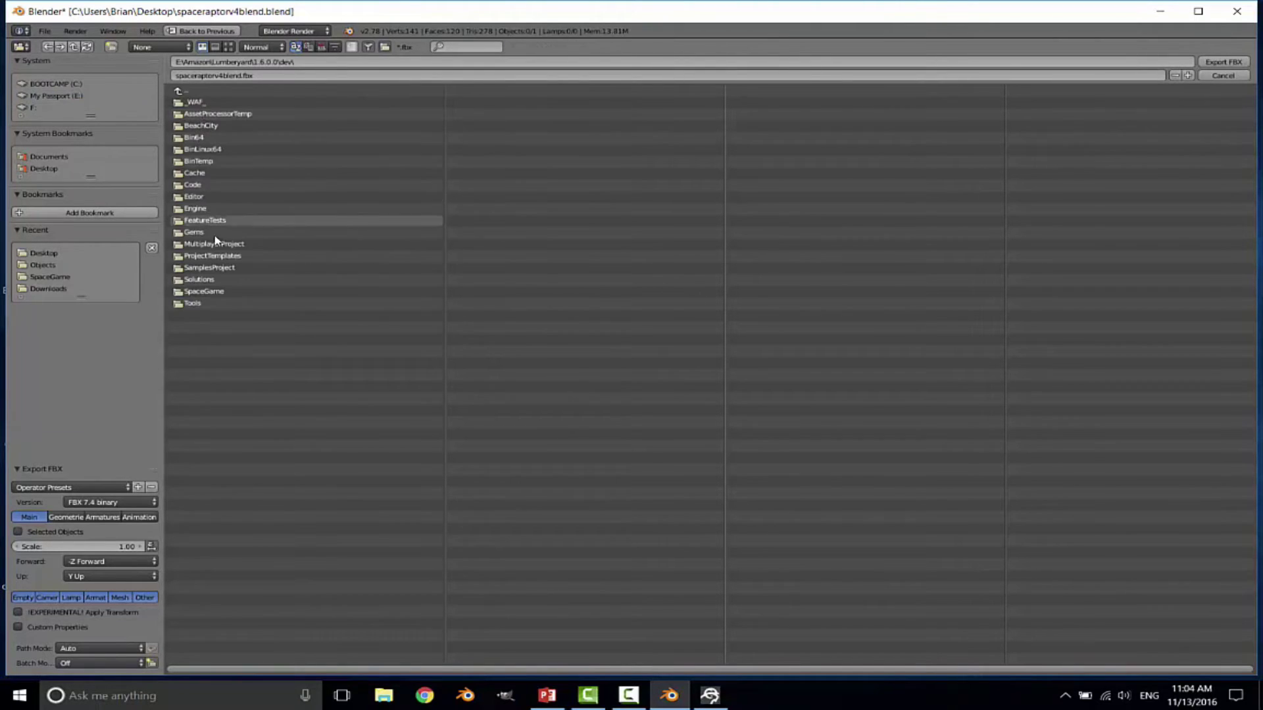
left_click(221, 291)
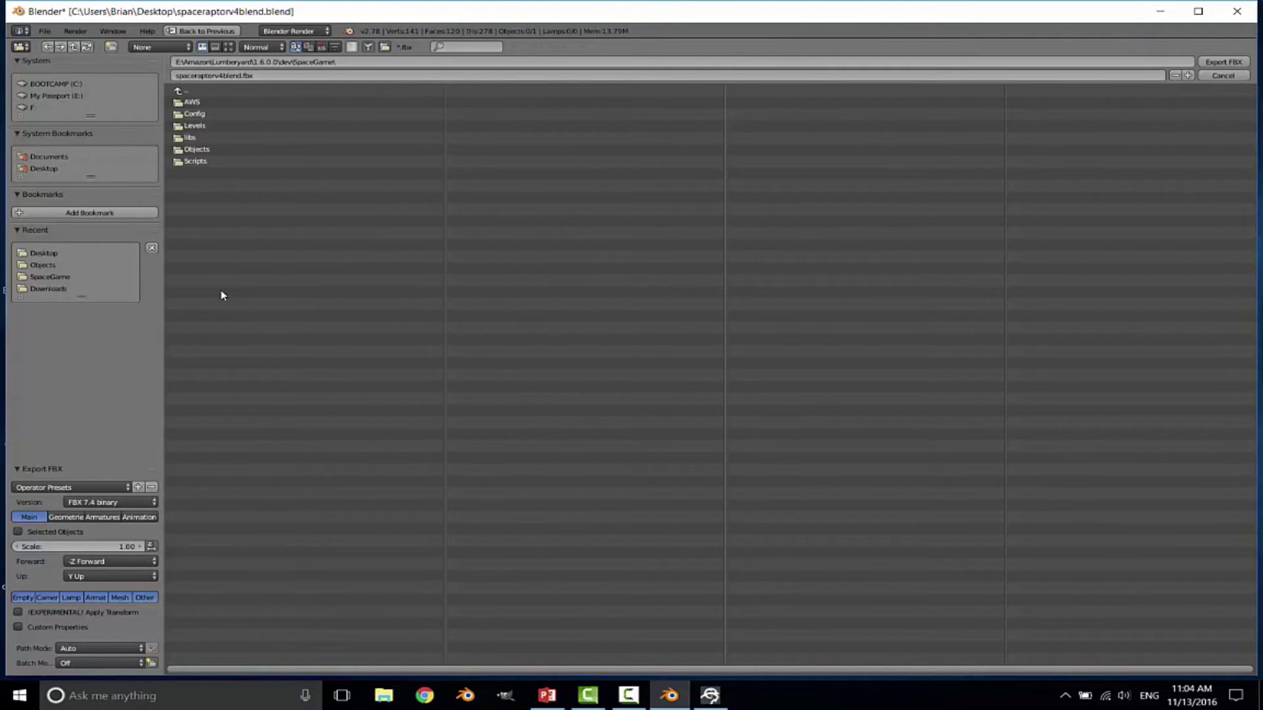
left_click(201, 150)
left_click(194, 115)
Name the export file spaceraptorv4.fbx.
left_click(240, 76)
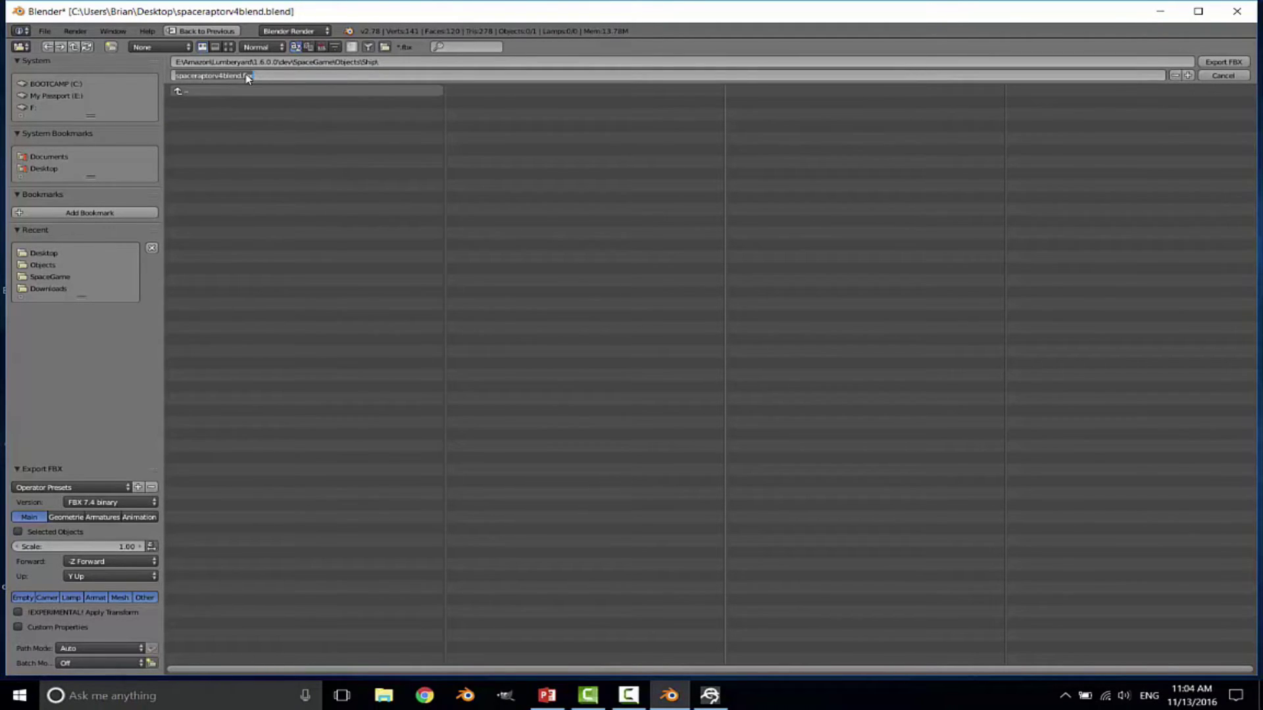
double_click(241, 76)
key("BackSpace")
key("BackSpace")
key("BackSpace")
key("Return")
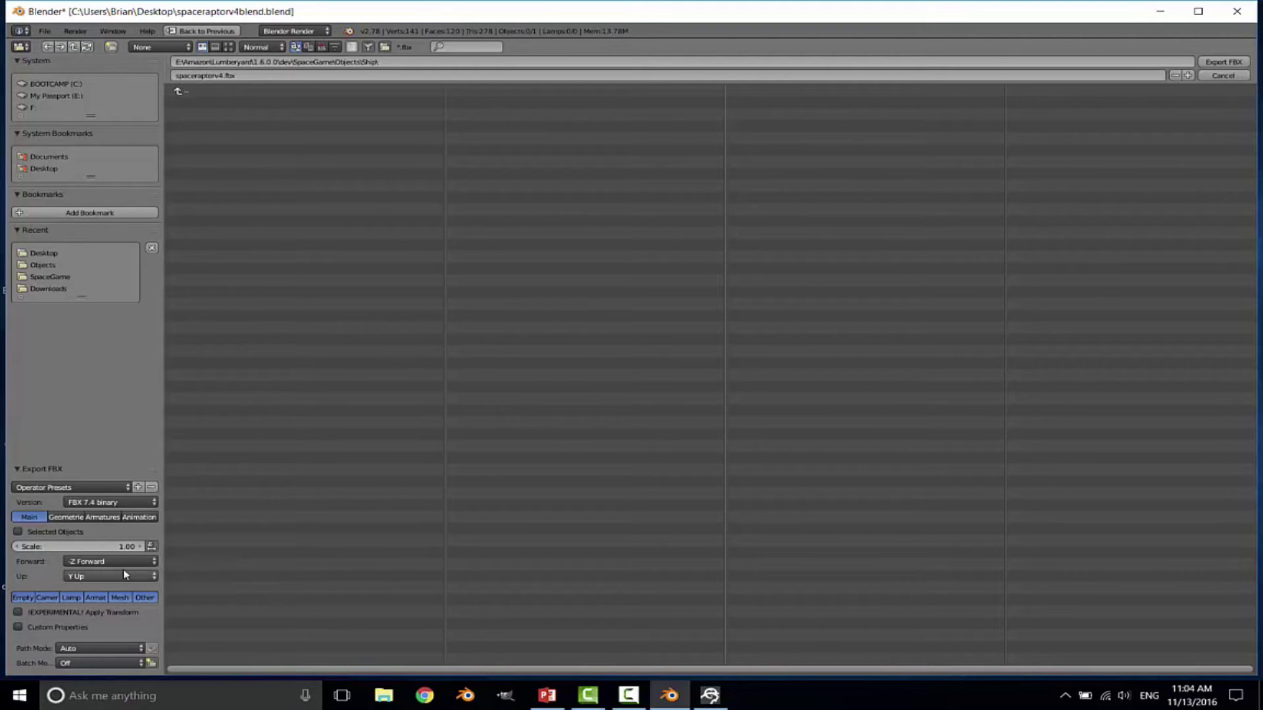
Set the export up axis to Z Up and include only Mesh objects.
left_click(153, 576)
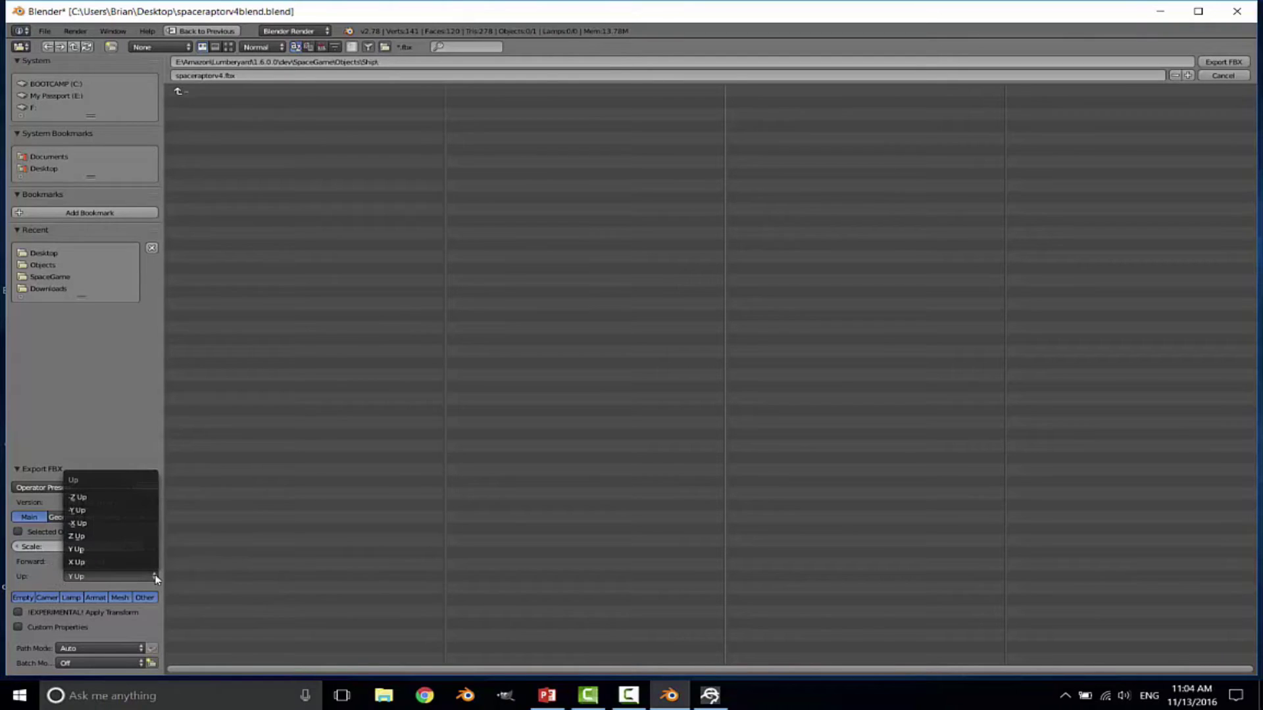
left_click(144, 536)
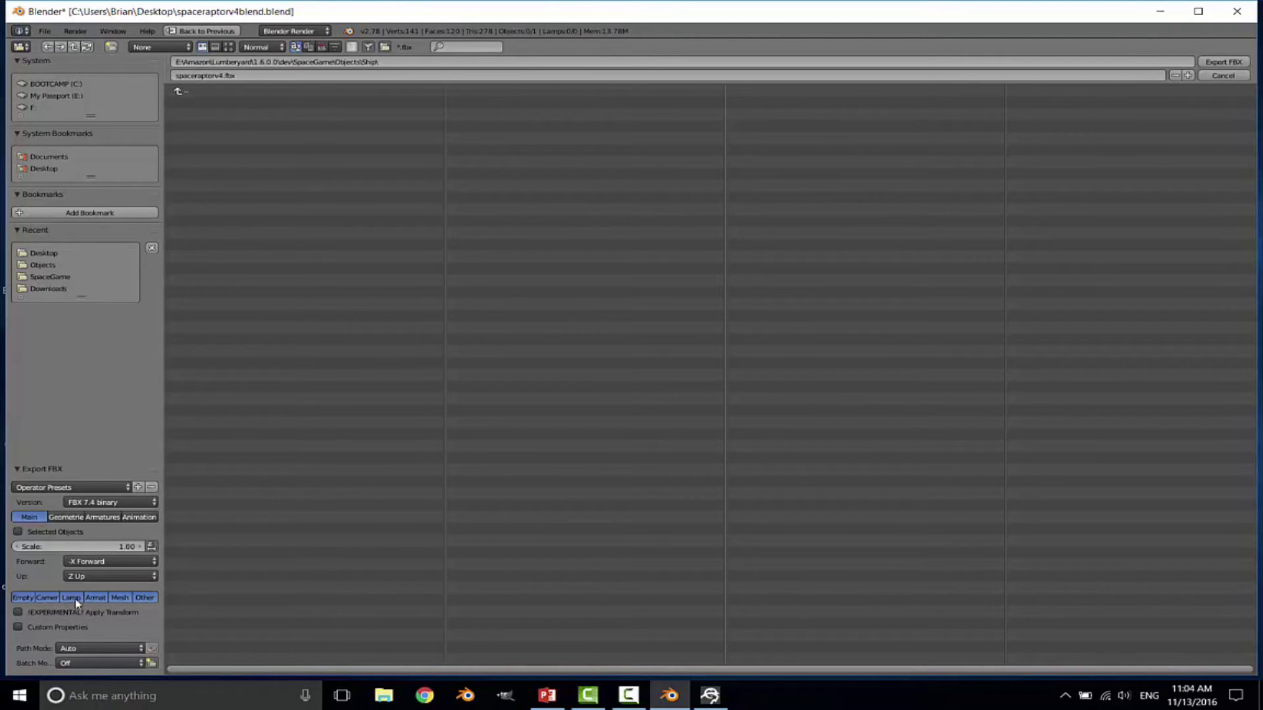
left_click(121, 598)
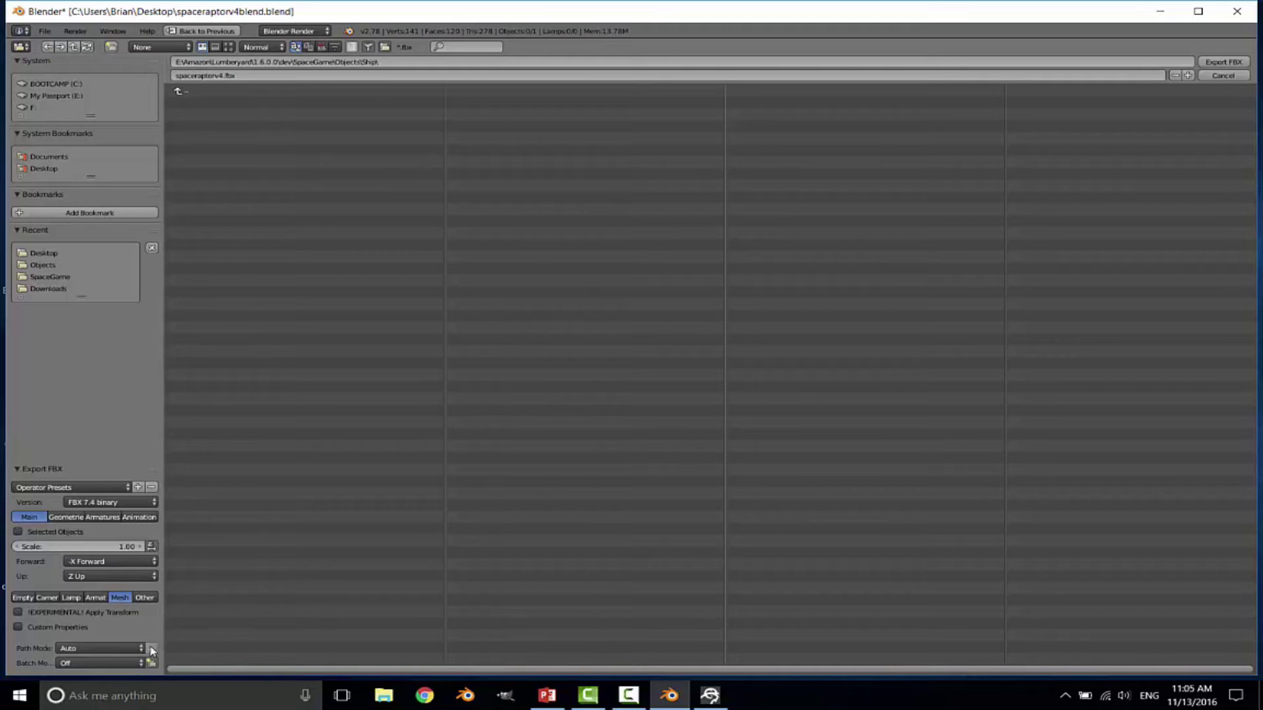
Set Path Mode to Match and export the ship as spaceraptorv4.fbx.
left_click(139, 650)
left_click(124, 595)
left_click(1222, 62)
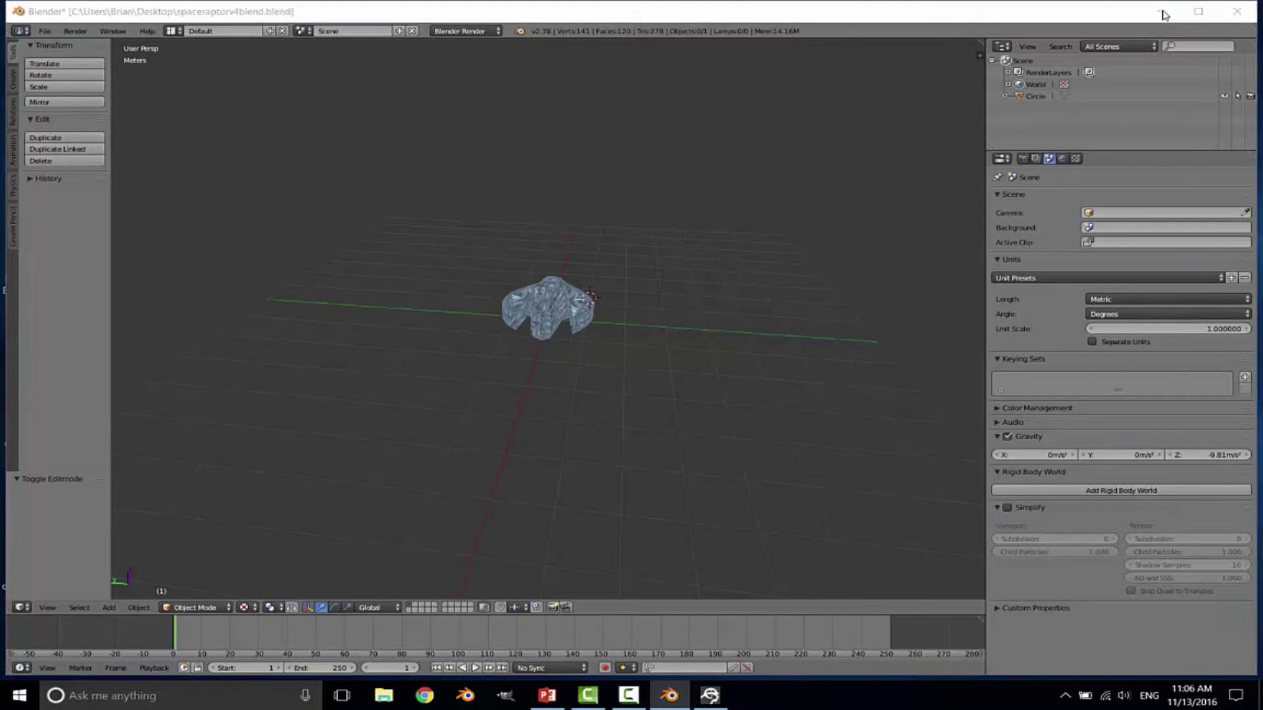
left_click(1160, 11)
Open File Explorer at E:\Amazon\Lumberyard\1.6.0.0\dev\SpaceGame\Objects\Ship.
left_click(383, 695)
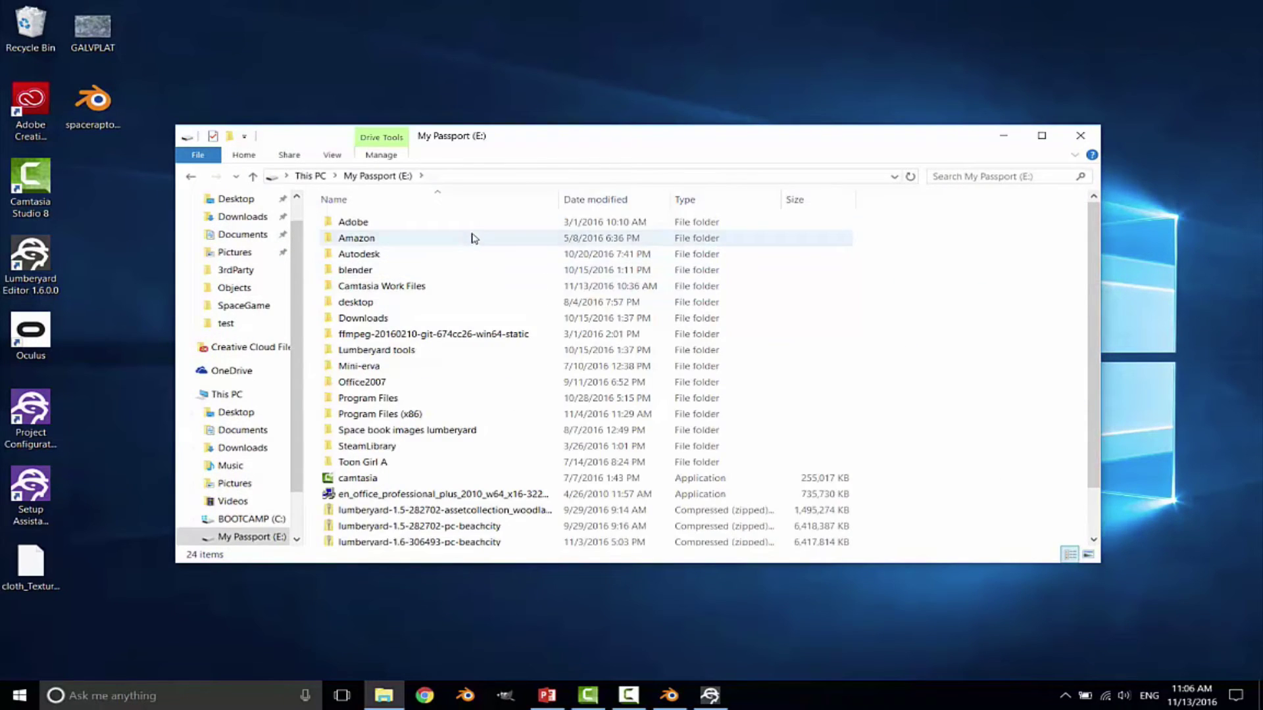
double_click(473, 240)
double_click(473, 223)
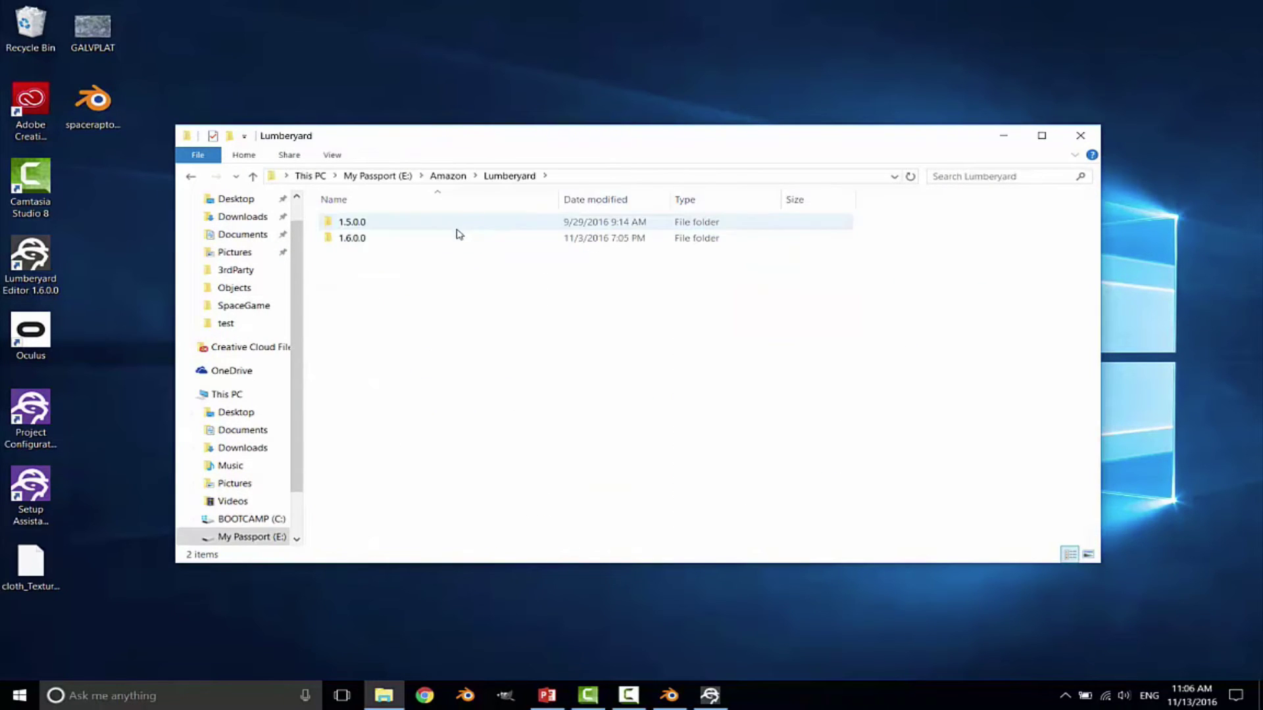
double_click(460, 234)
double_click(447, 238)
double_click(440, 482)
double_click(412, 279)
double_click(401, 238)
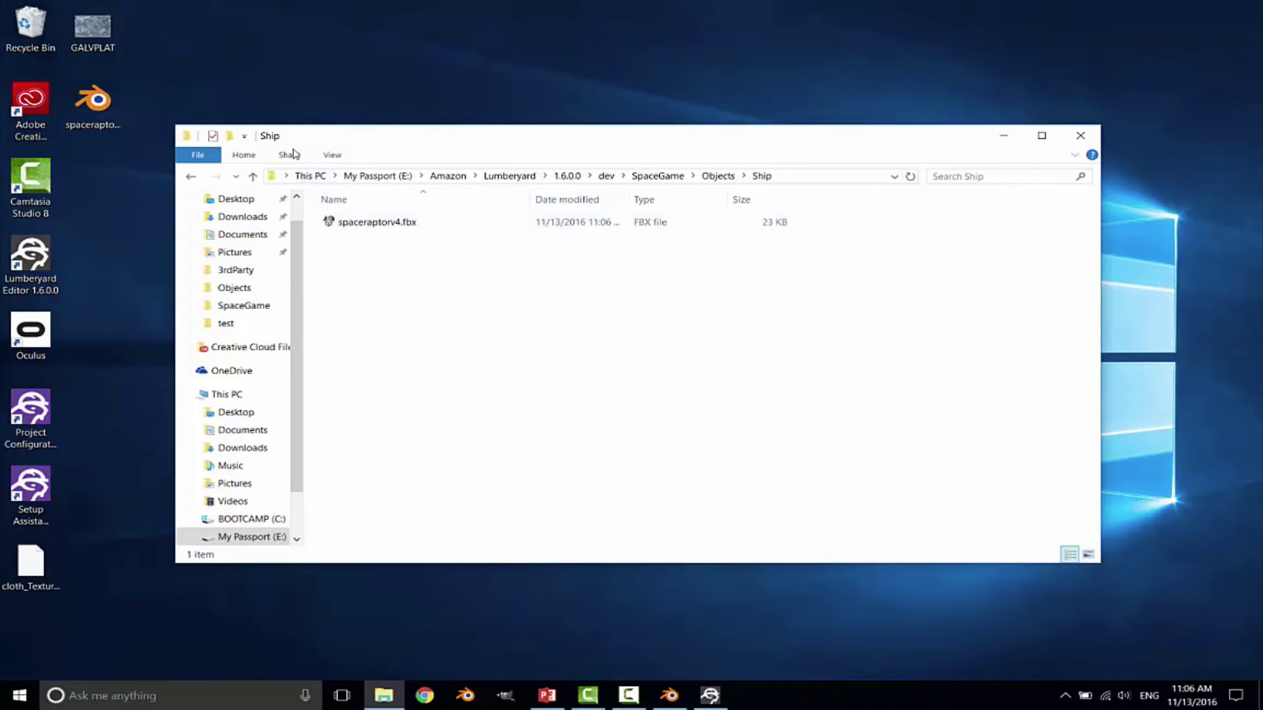
Drag the GALVPLAT texture from the desktop into the Ship folder, then minimize Explorer.
right_click(111, 32)
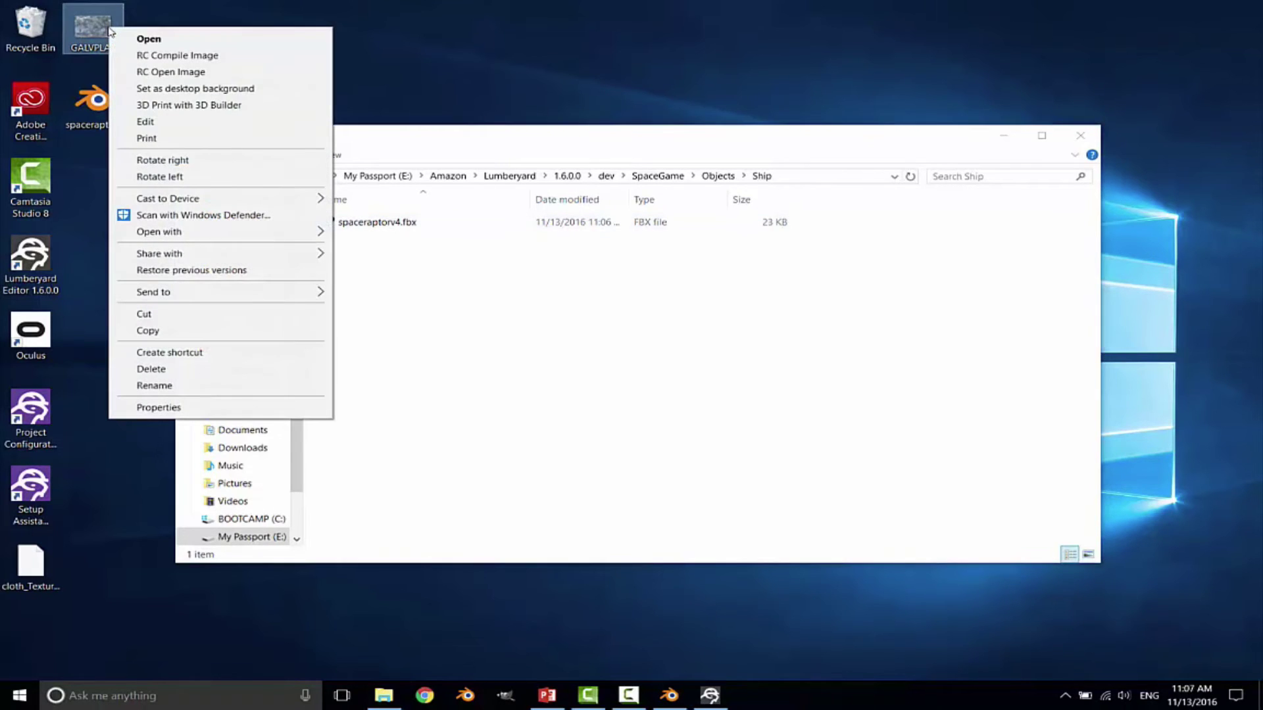
left_click(450, 82)
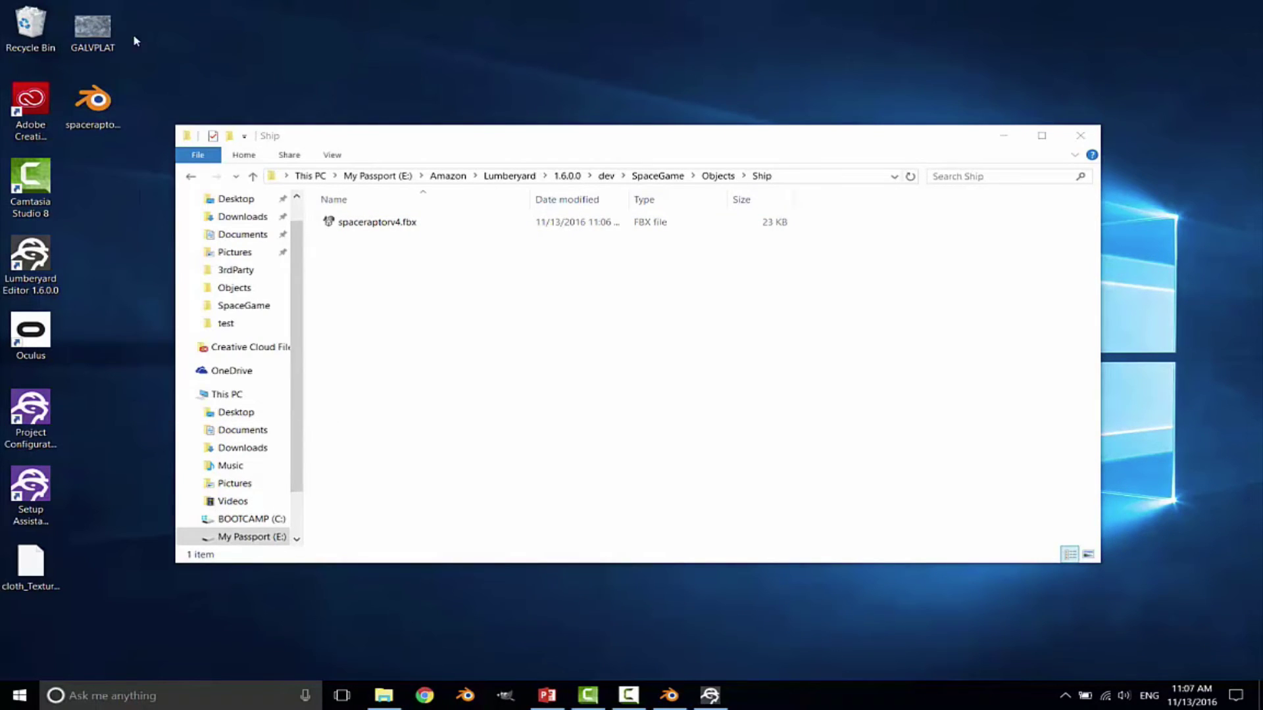
left_click_drag(92, 22, 385, 262)
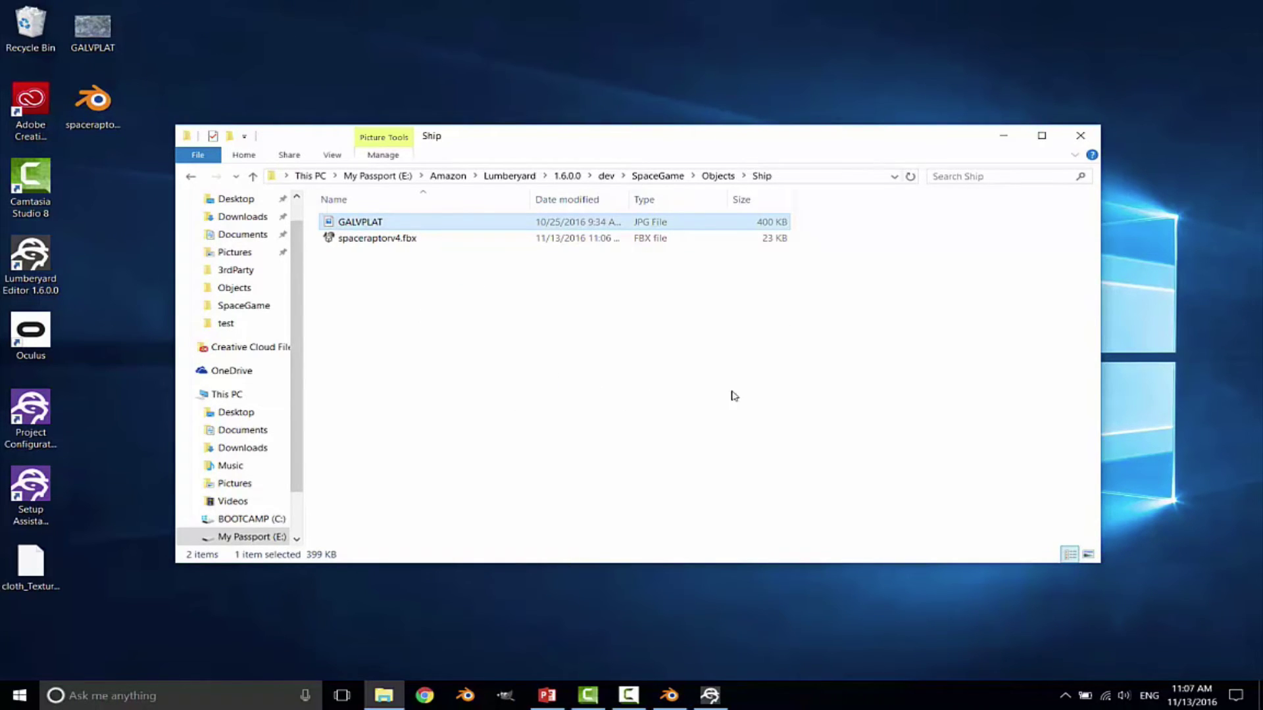
key("super+d")
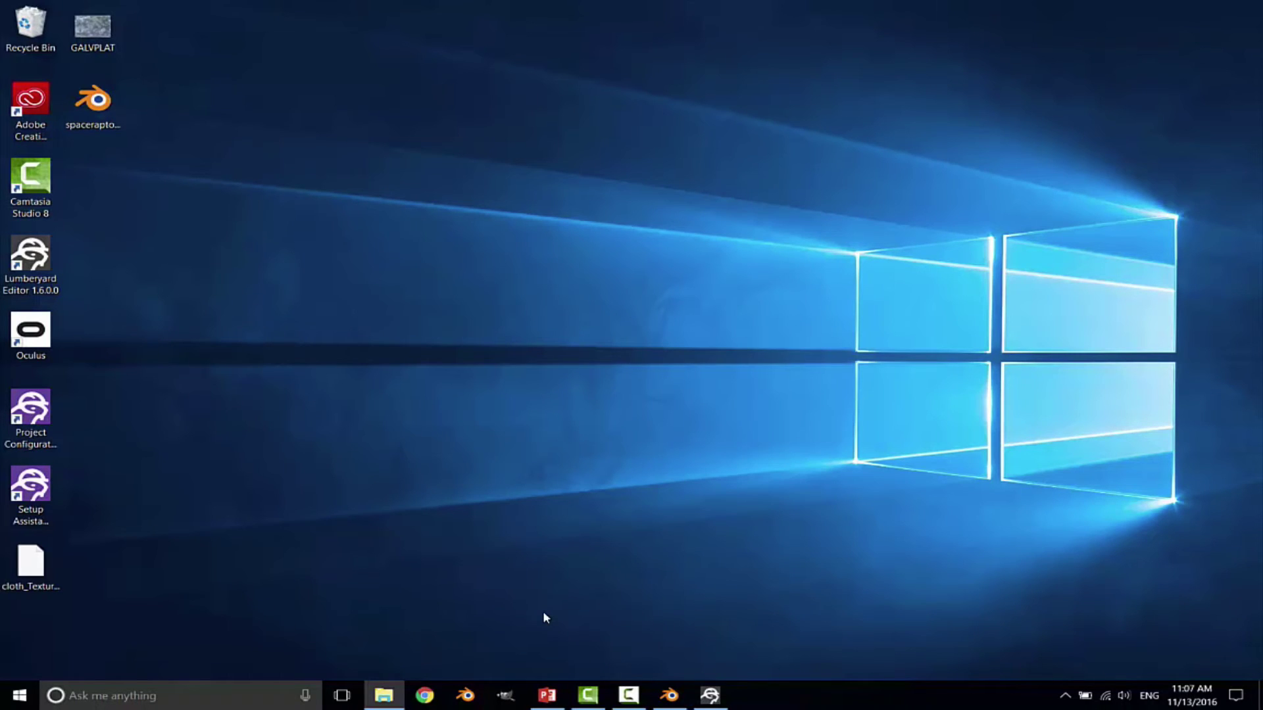
Restore Lumberyard Editor, shift and enlarge its window, and go to View > Open View Pane.
left_click(715, 699)
left_click_drag(503, 26, 429, 14)
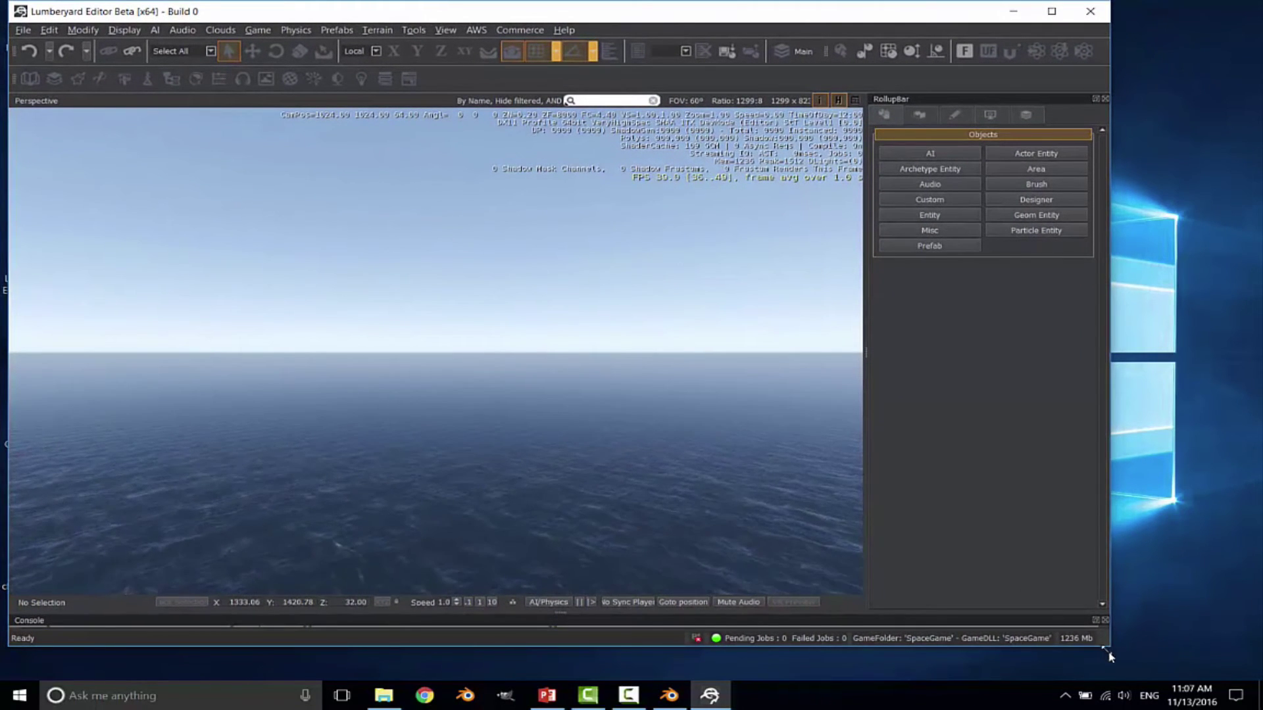
left_click_drag(1108, 652, 1136, 676)
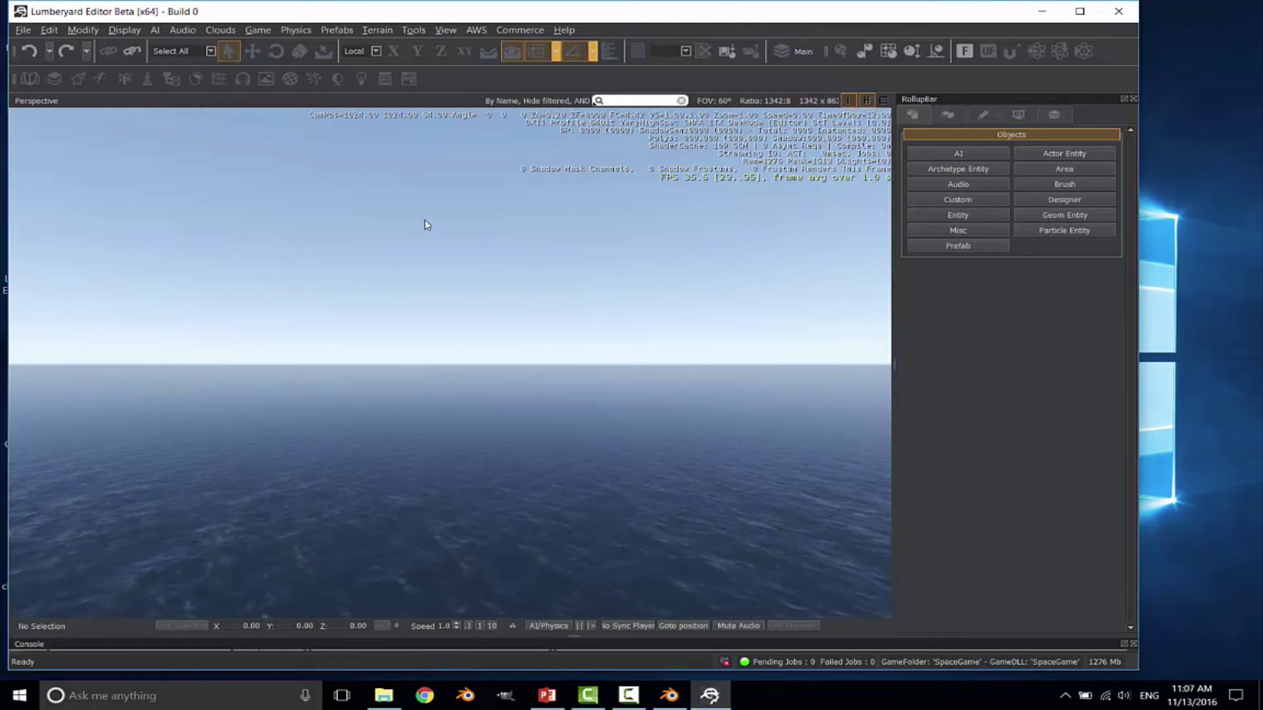
left_click(445, 30)
mouse_move(451, 47)
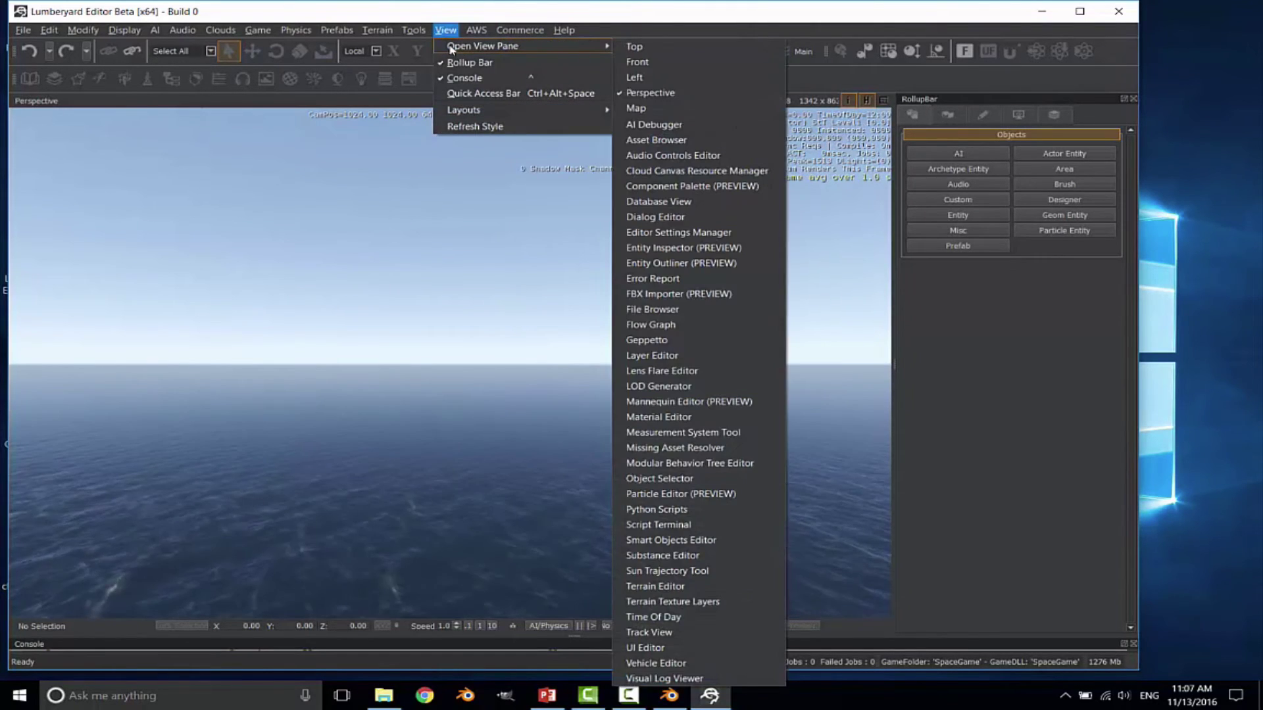
Open the FBX Importer and load spaceraptorv4.fbx from the Objects\Ship folder.
left_click(688, 296)
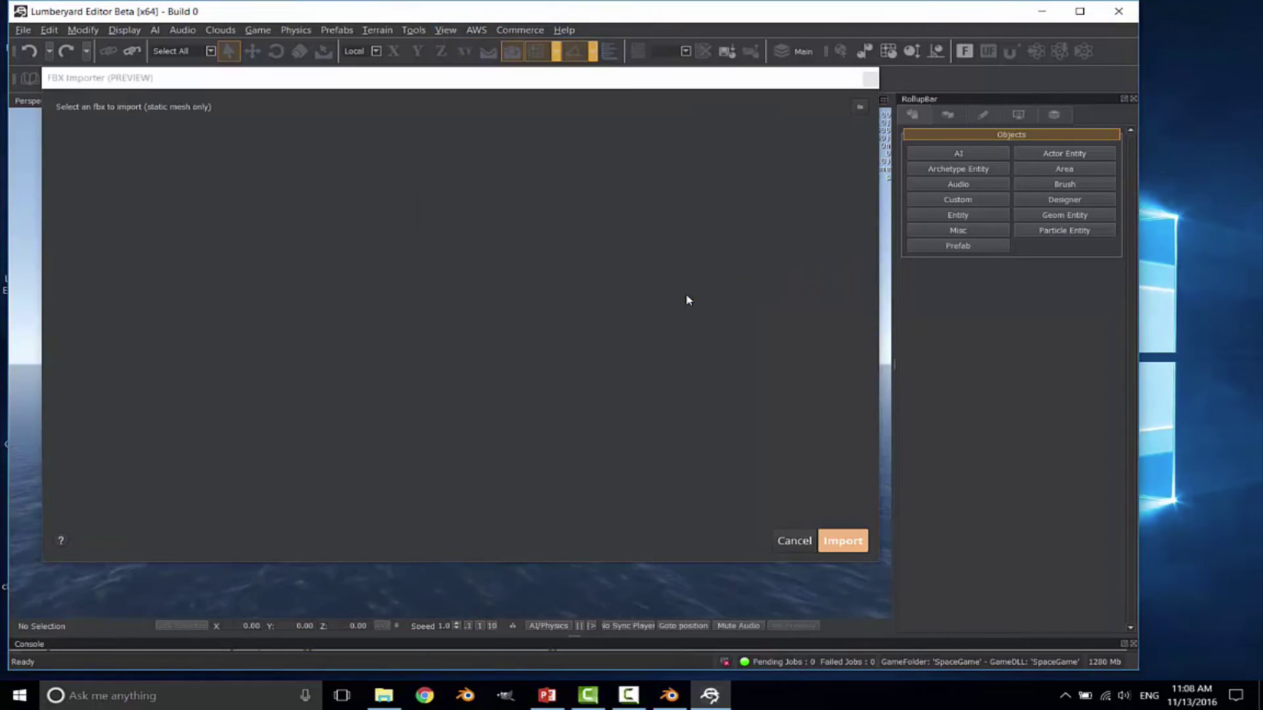
left_click(859, 107)
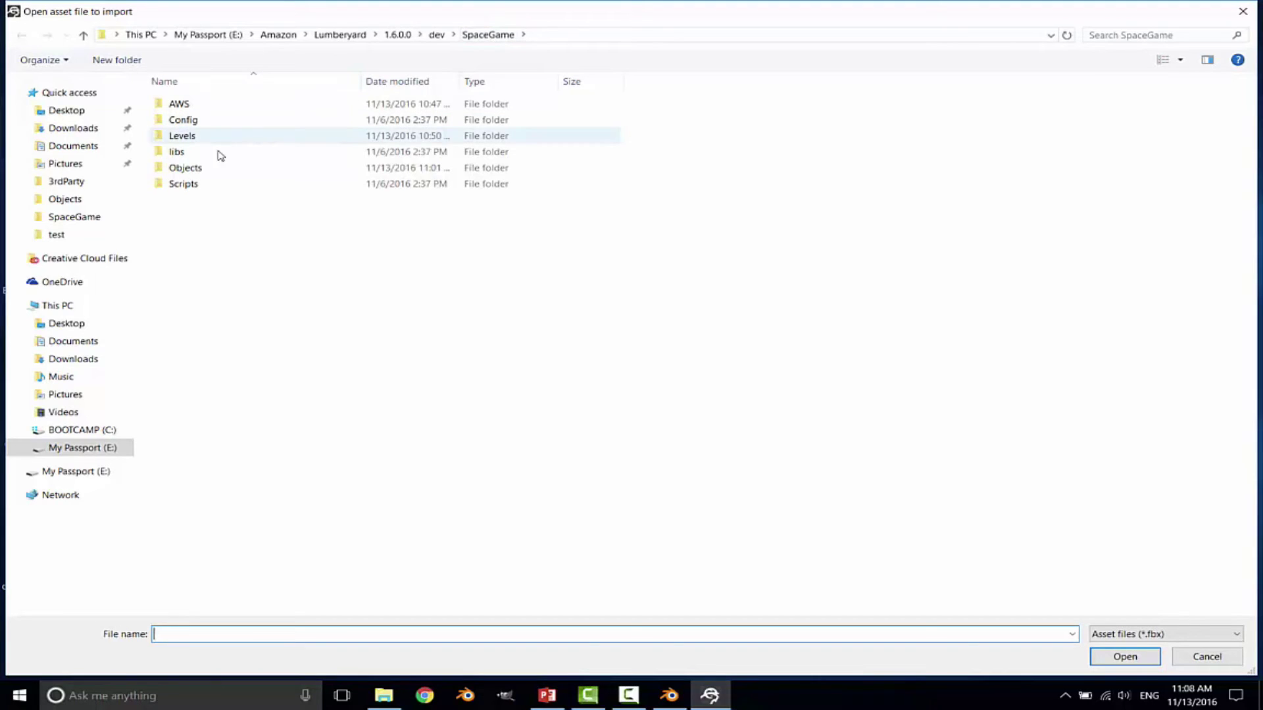
double_click(196, 169)
double_click(189, 122)
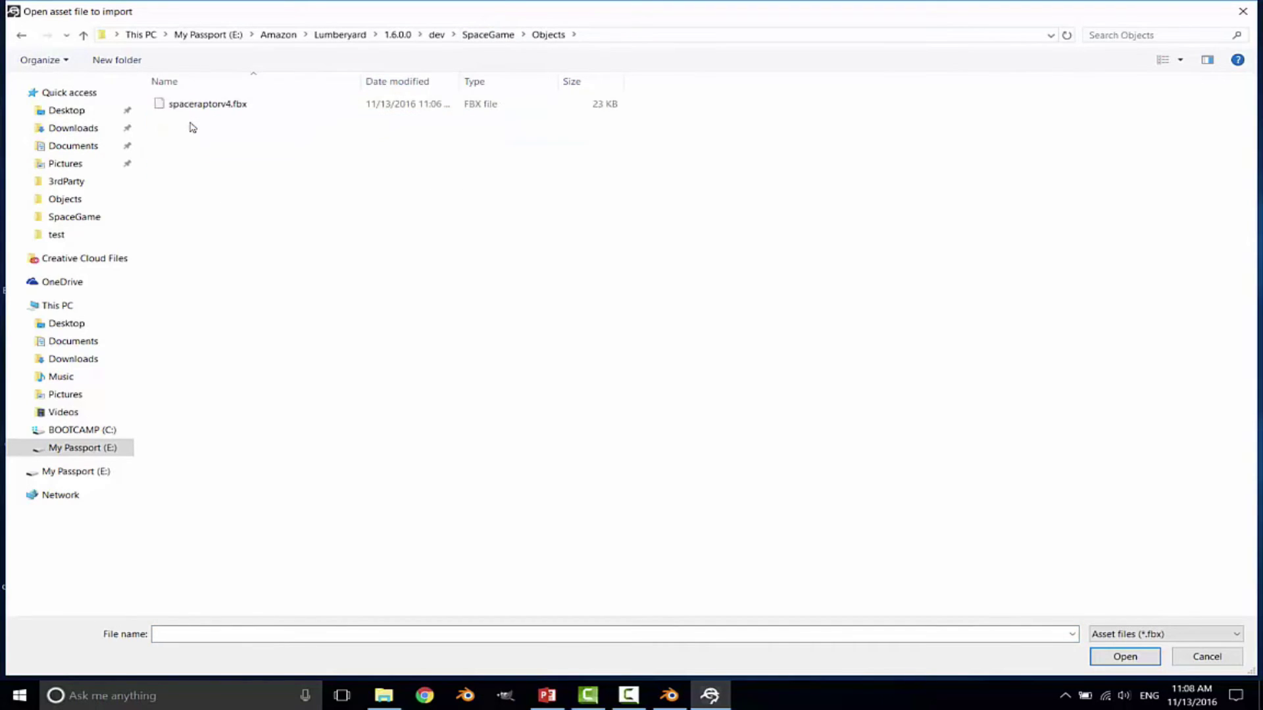
left_click(200, 107)
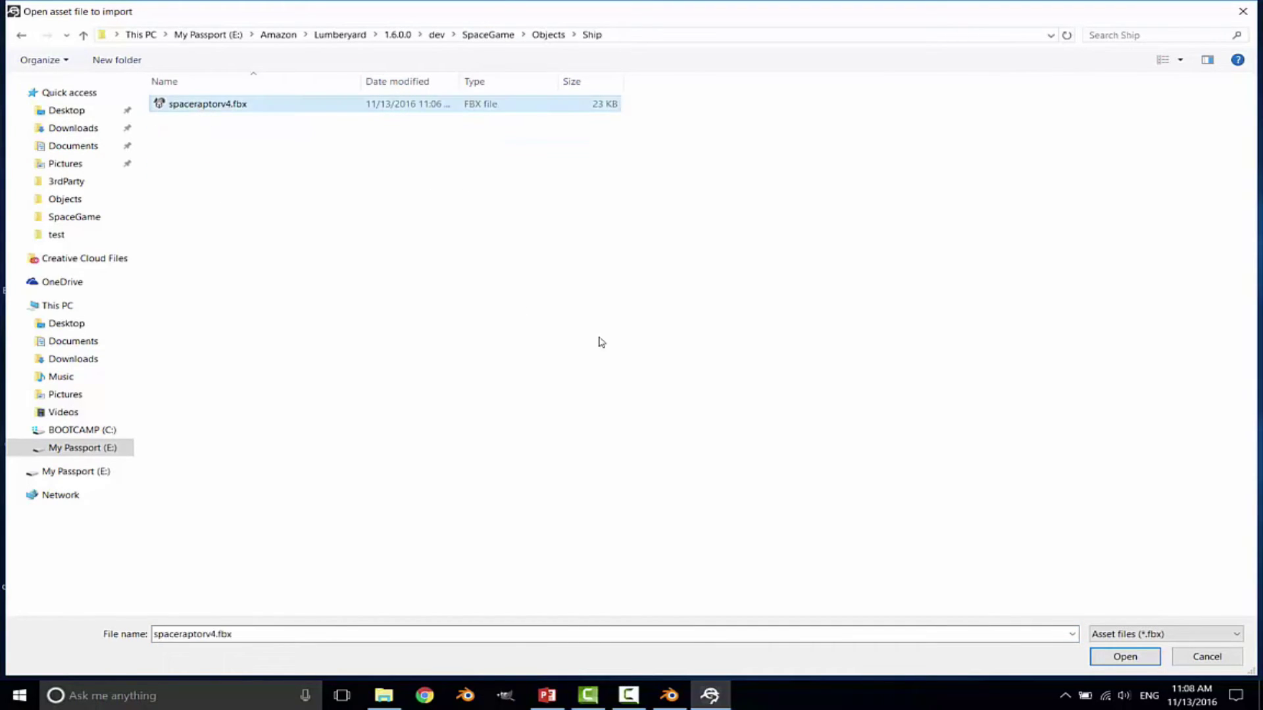
left_click(1137, 657)
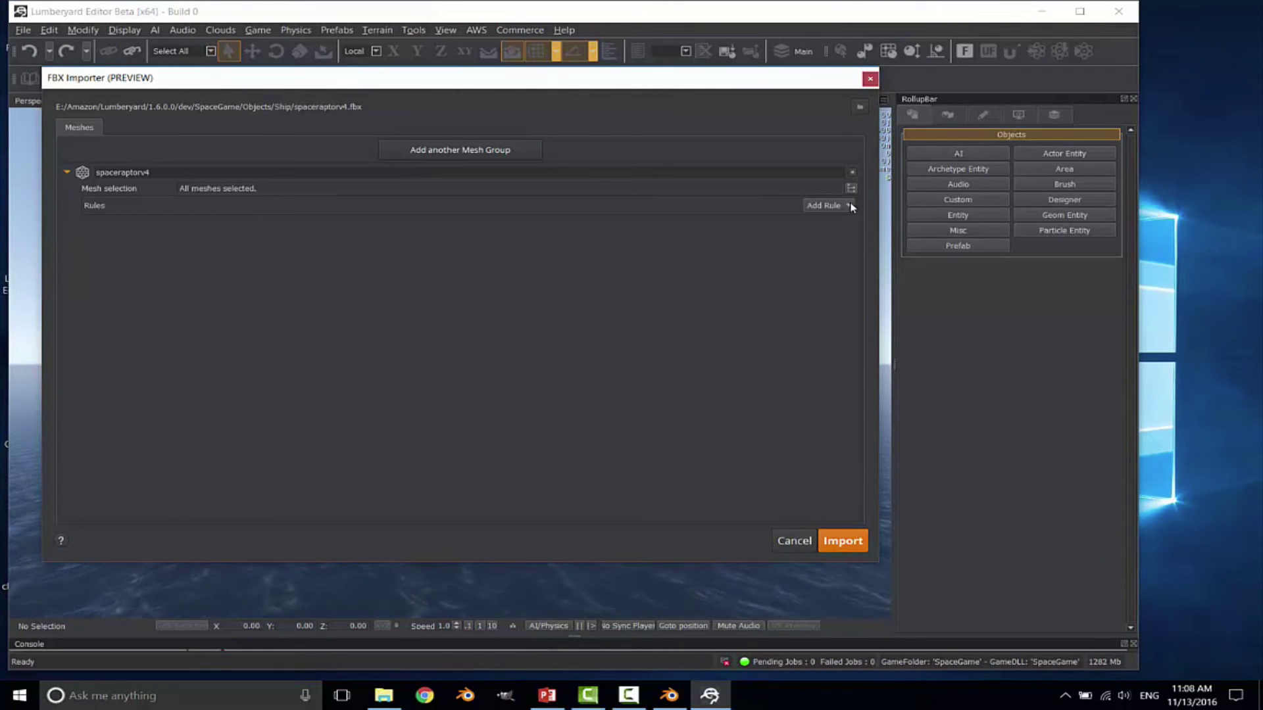
Add an Origin rule to the spaceraptorv4 mesh group with scale 10.
left_click(849, 206)
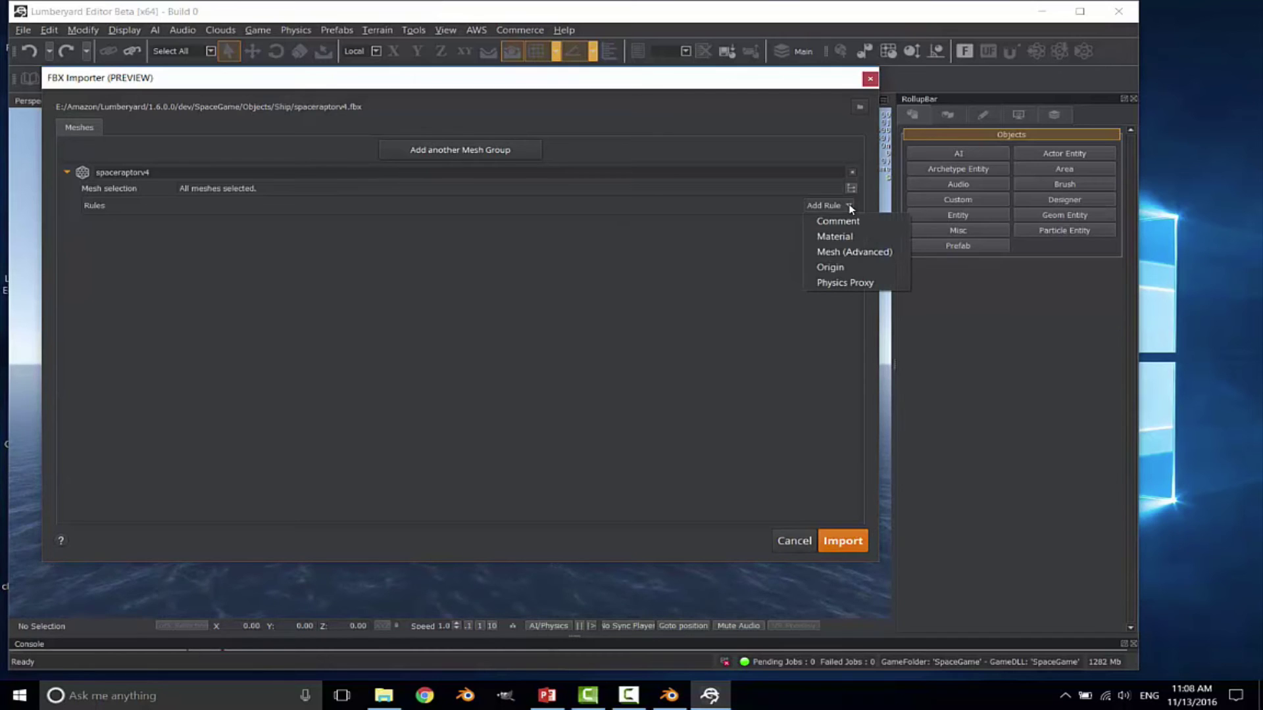
left_click(825, 269)
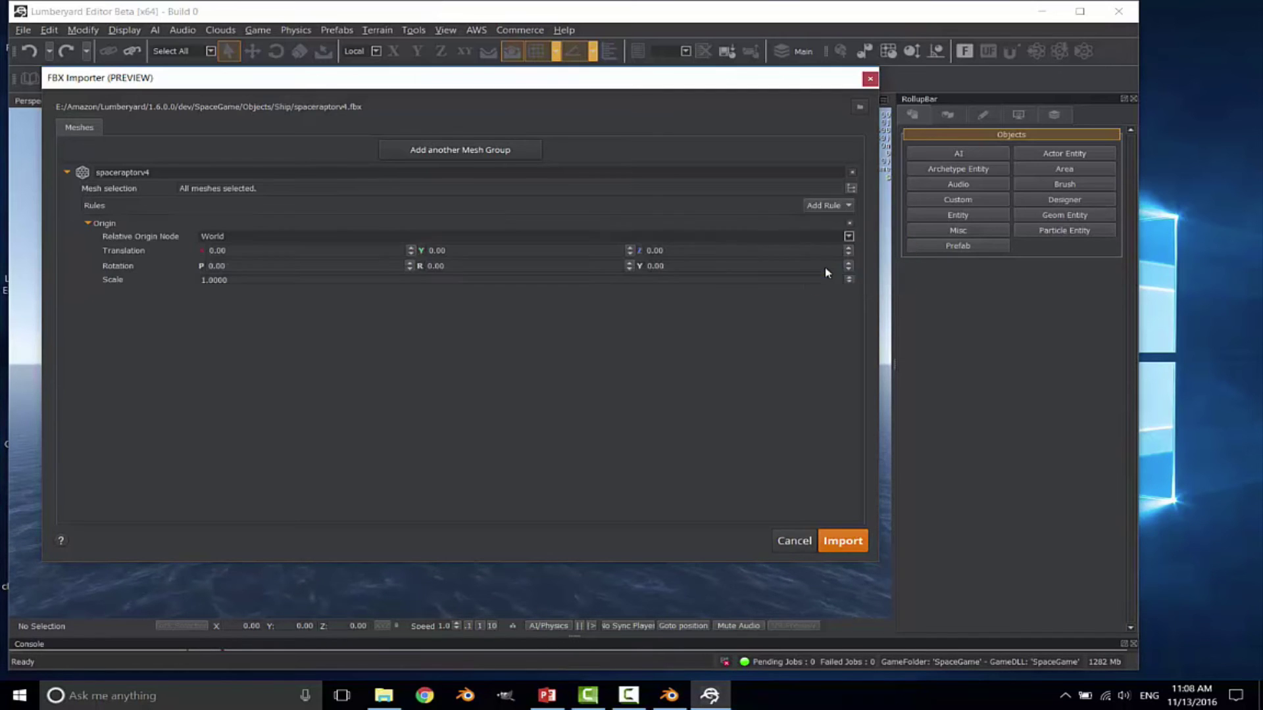
left_click(205, 281)
type("0")
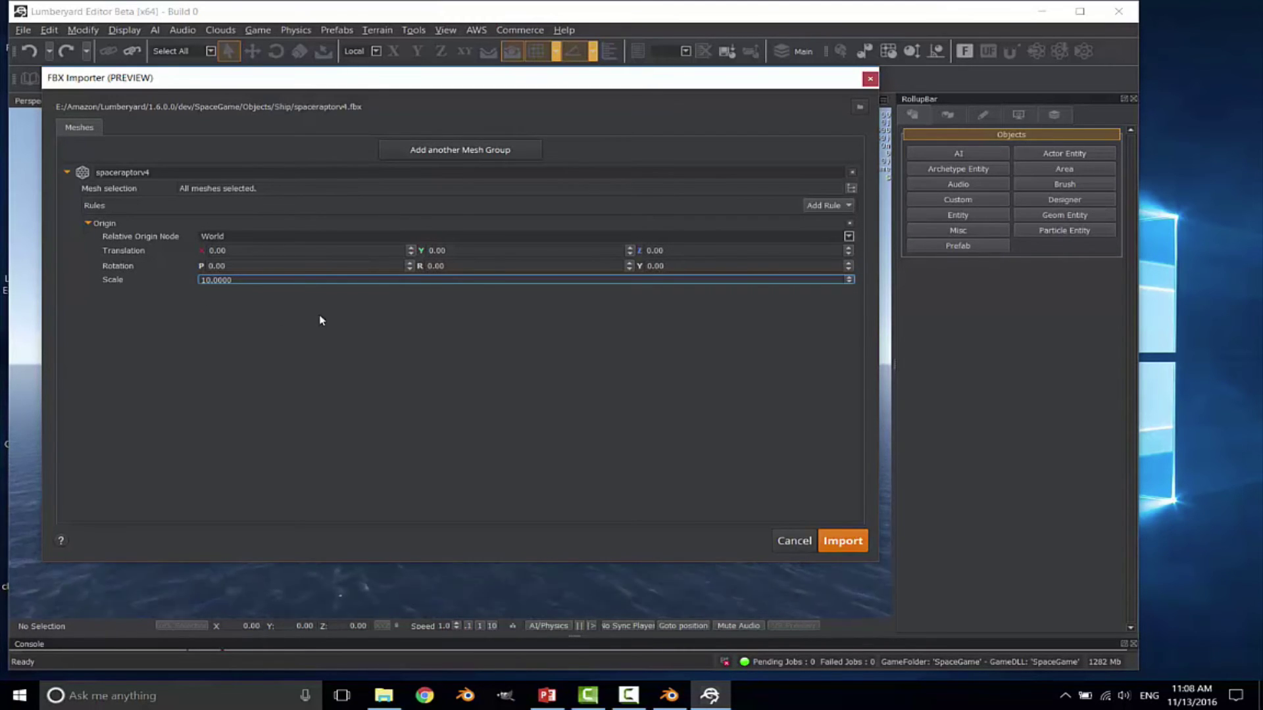
Add a Material rule and a Physics Proxy rule to the mesh group.
left_click(849, 205)
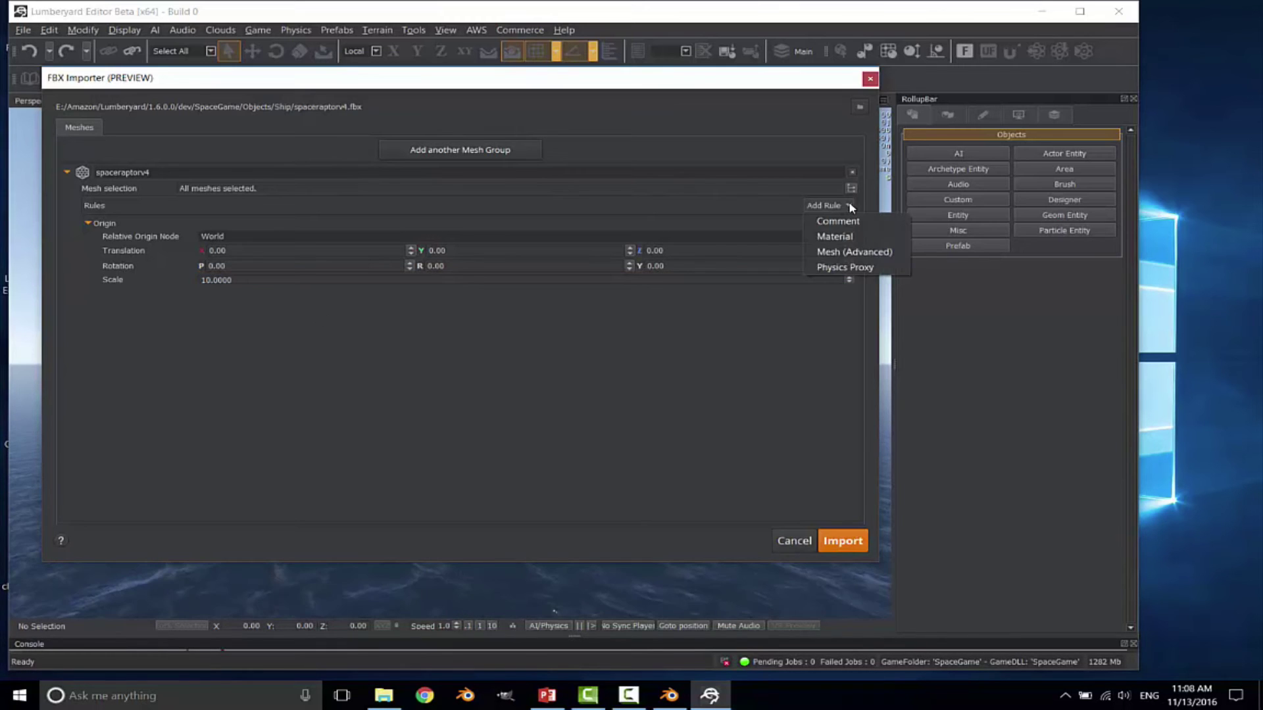
left_click(829, 237)
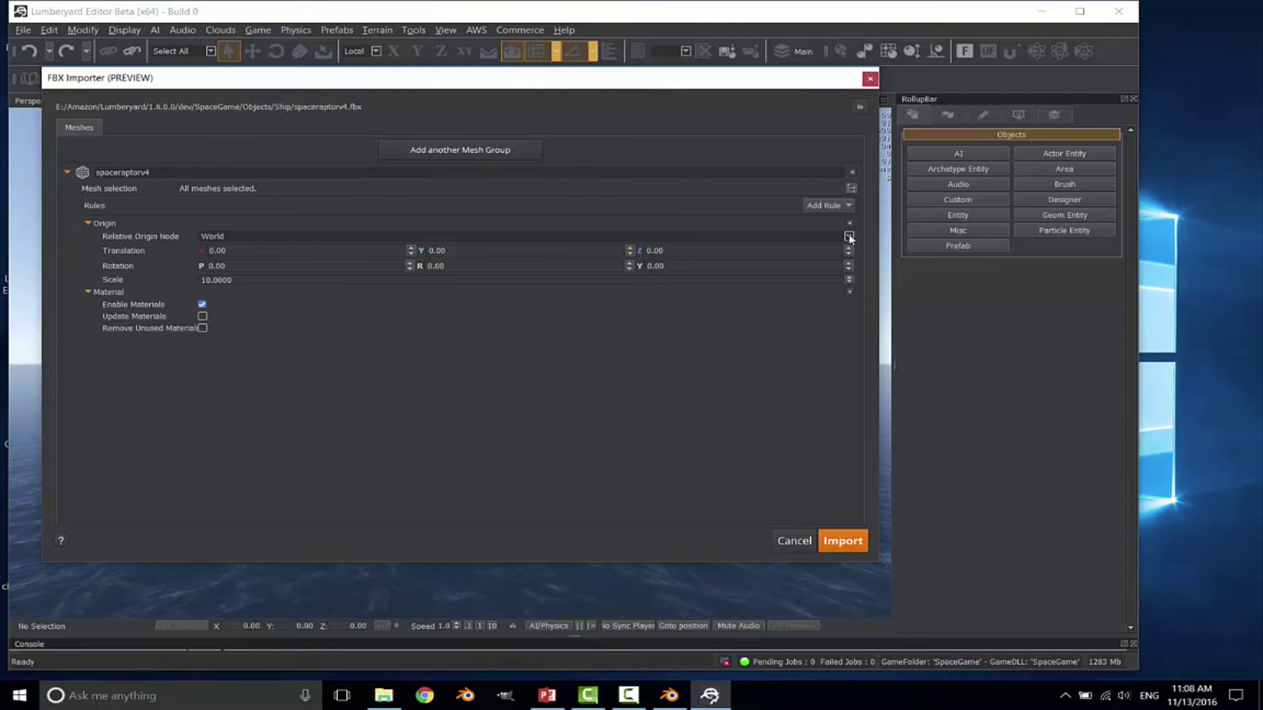
left_click(848, 206)
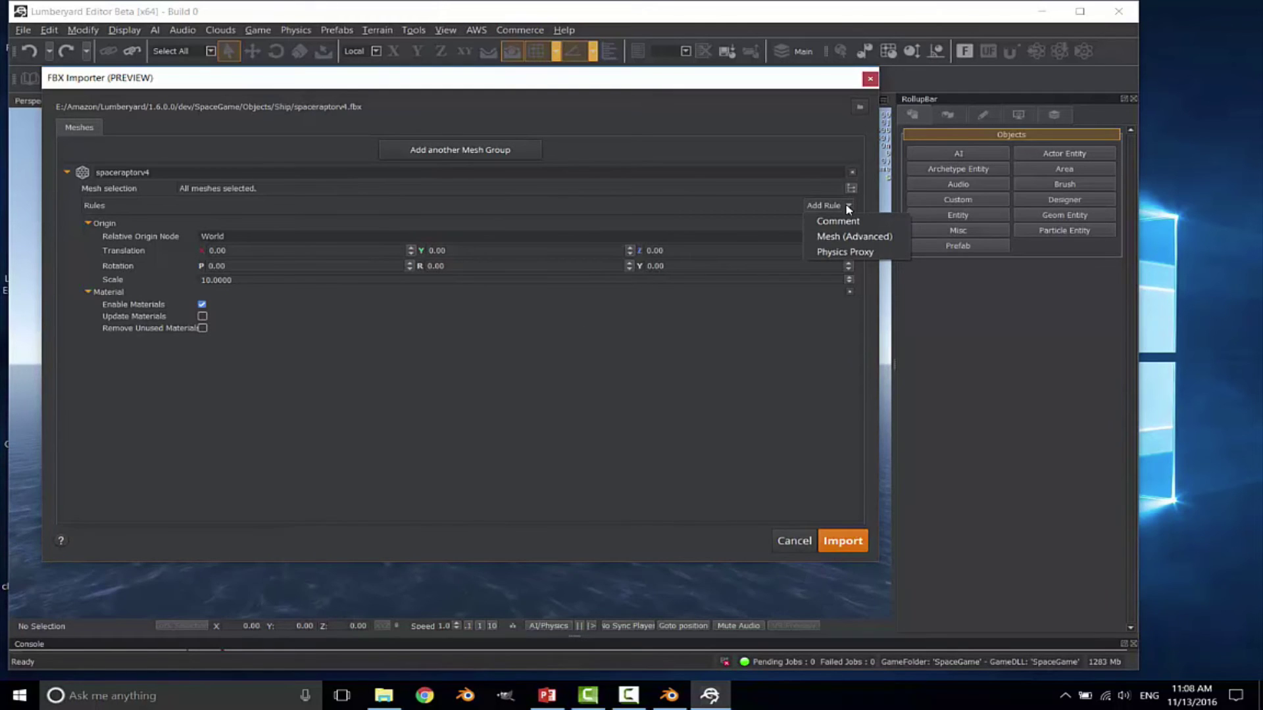
left_click(833, 253)
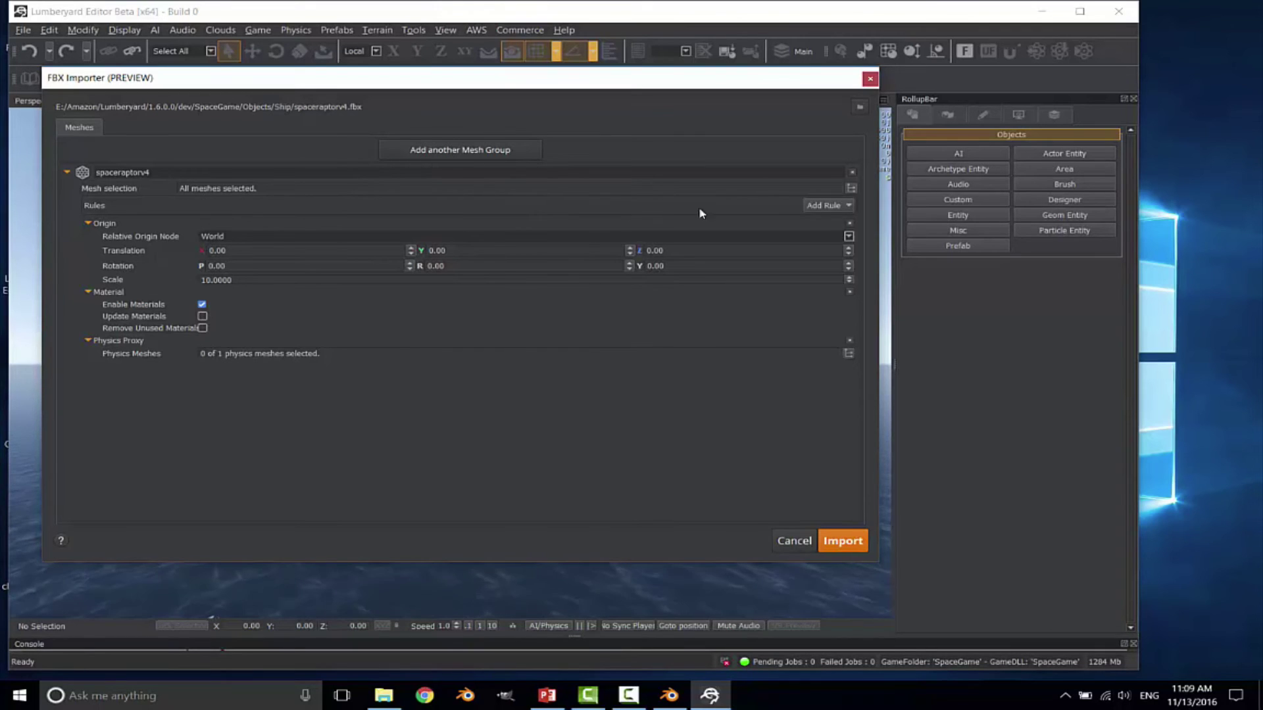
left_click(851, 190)
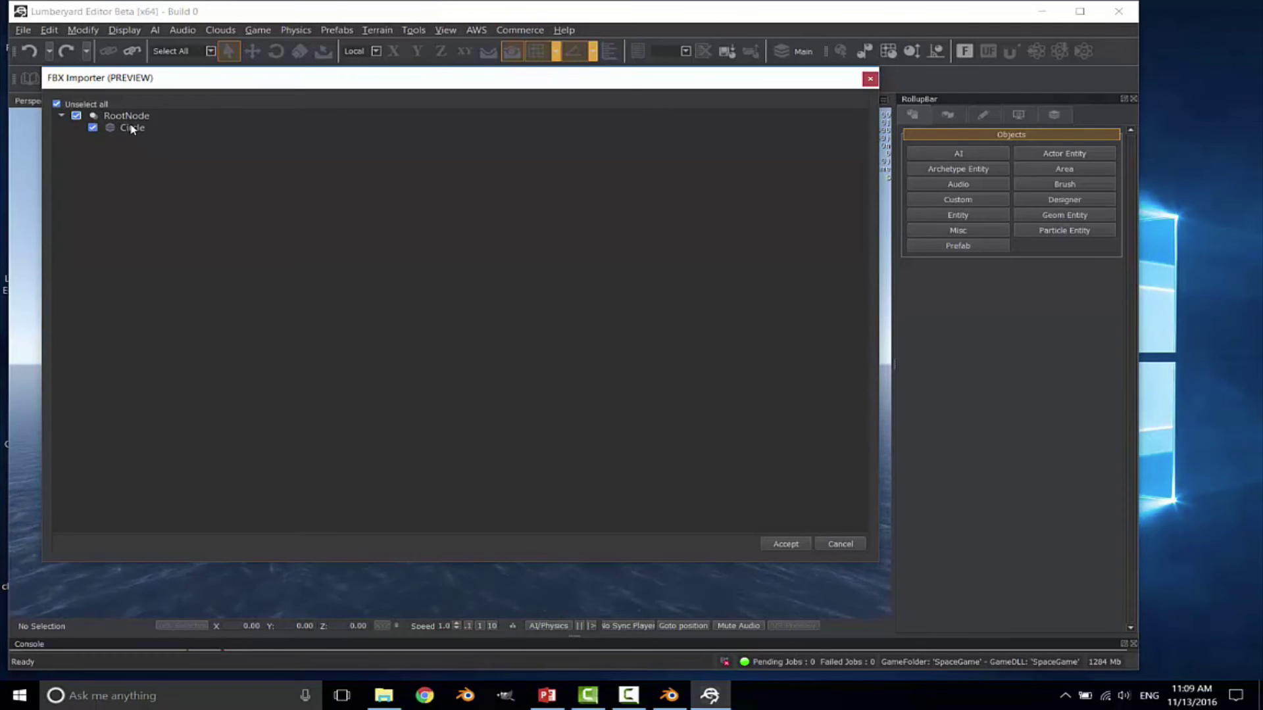
left_click(795, 543)
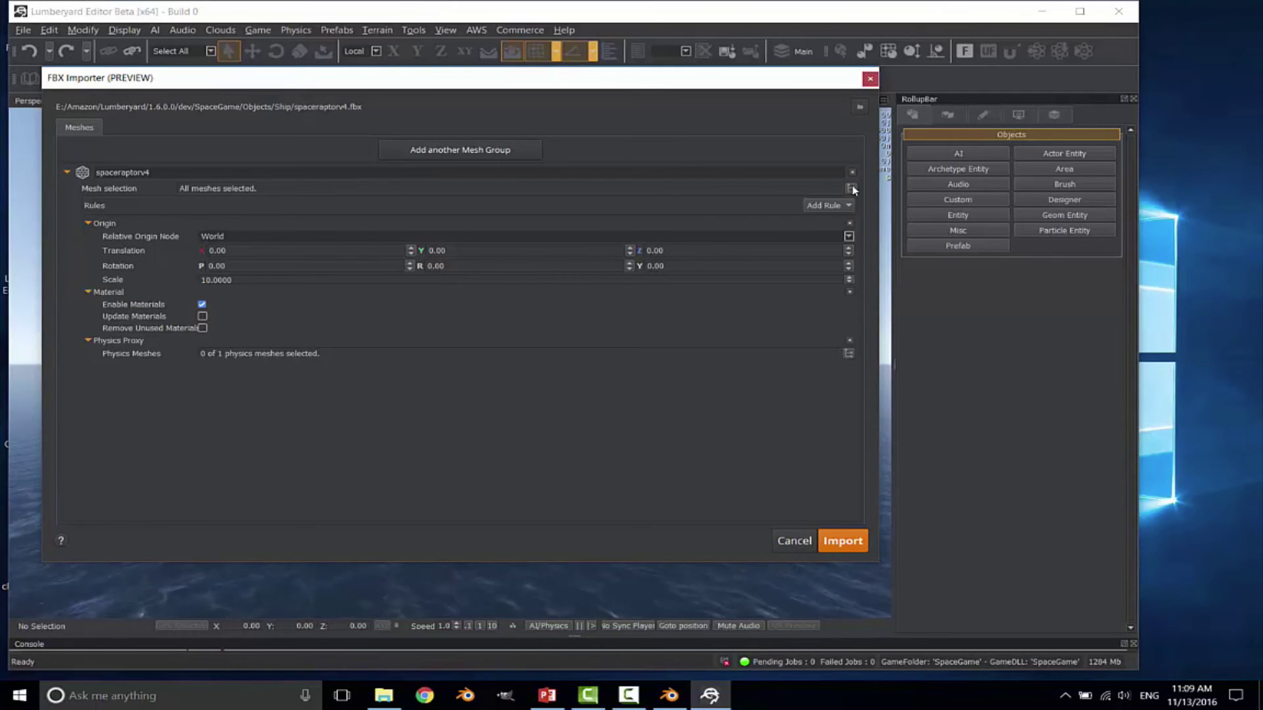
Import spaceraptorv4 and close the results after spaceraptorv4.mtl and spaceraptorv4.cgf compile successfully.
left_click(843, 541)
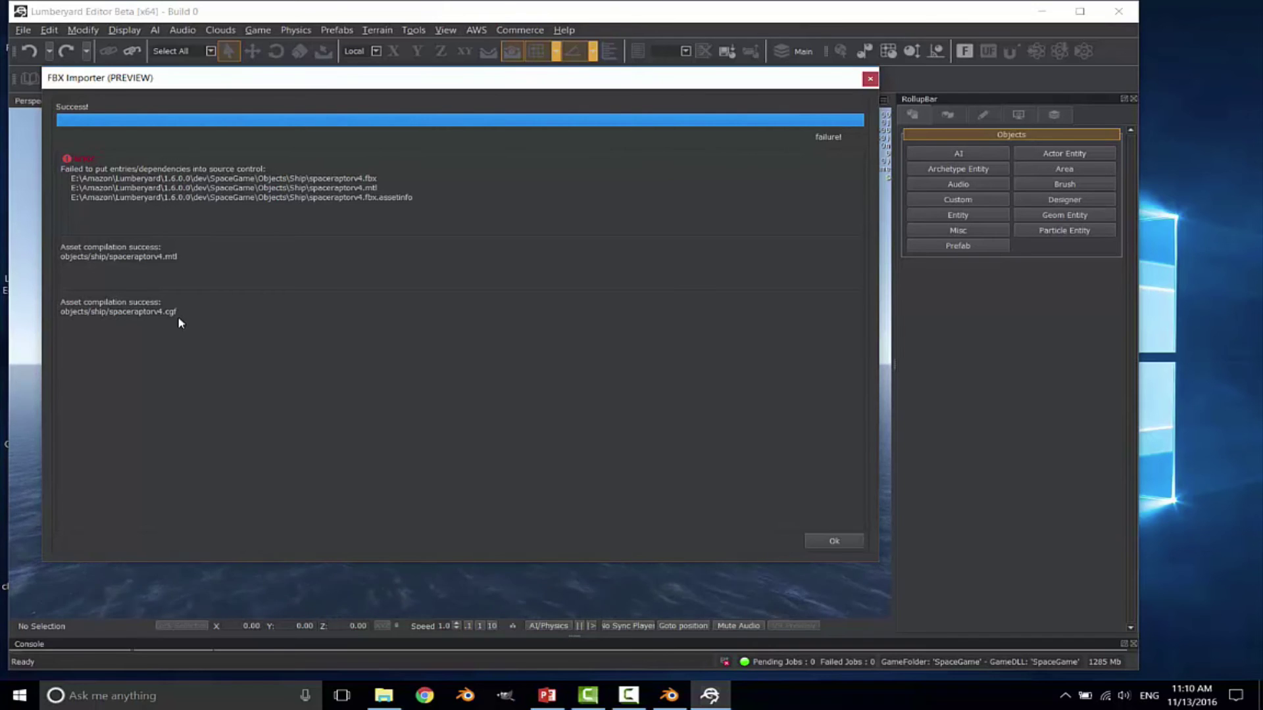
left_click(831, 542)
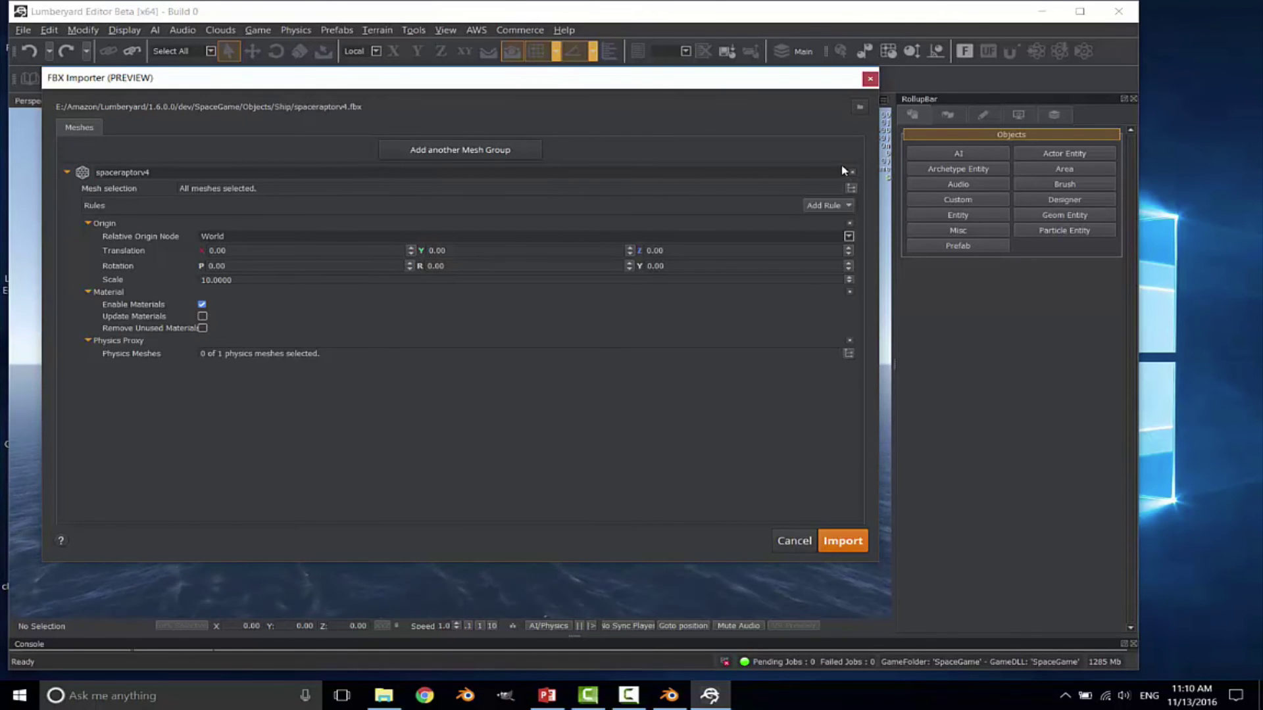
Close the FBX Importer window and expand the View > Open View Pane list.
left_click(870, 79)
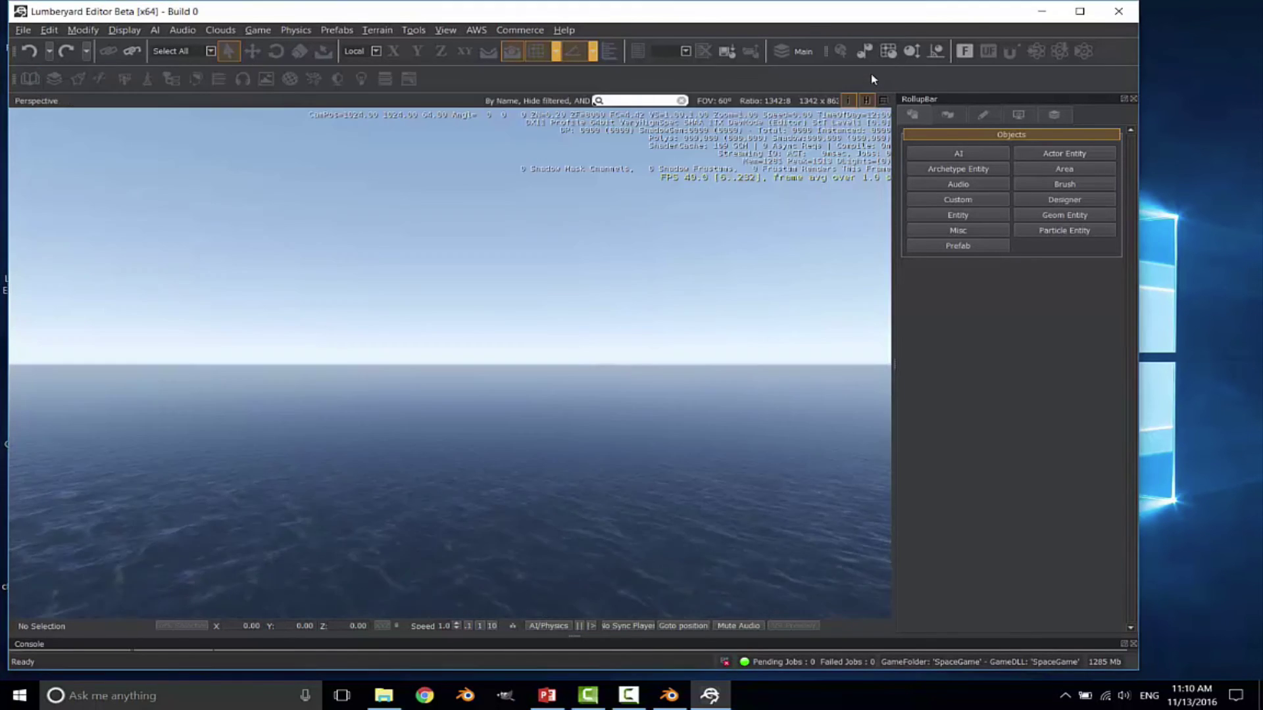
left_click(445, 30)
mouse_move(464, 51)
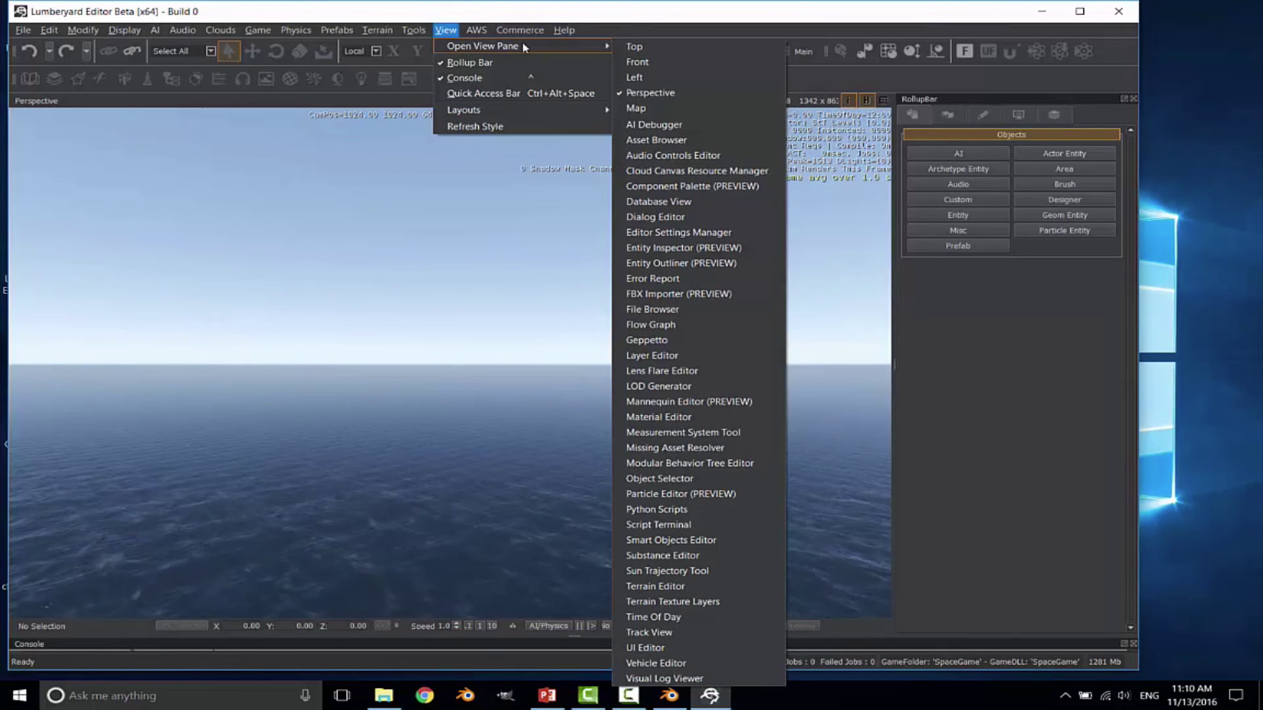
Drag spaceraptorv4.cgf from objects/ship into the Perspective viewport, then select spaceraptorv4.mtl.
left_click(659, 308)
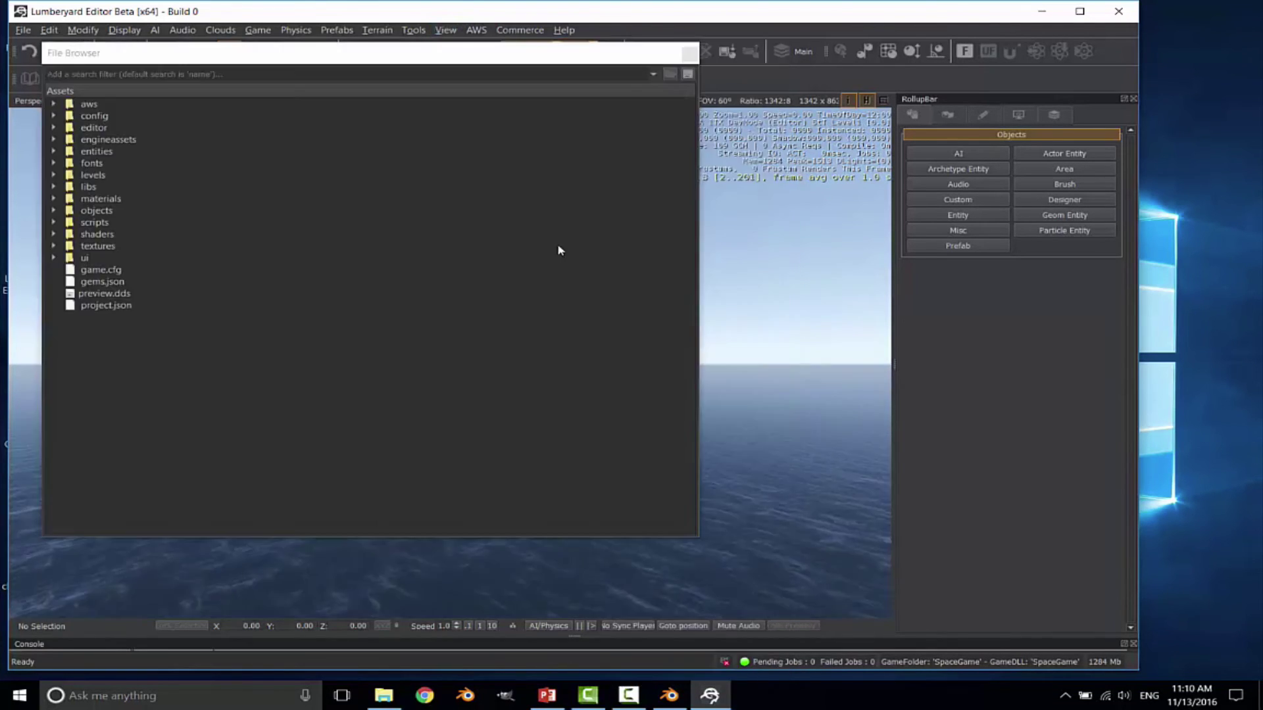
left_click(54, 211)
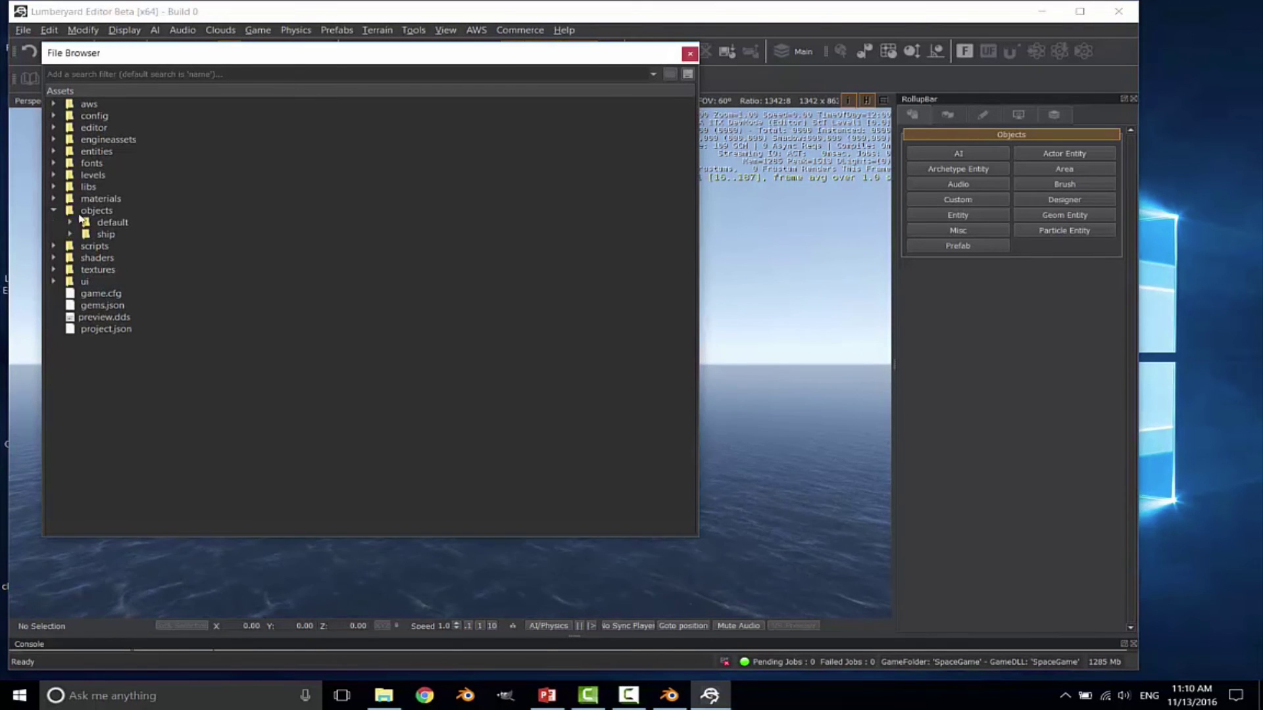
left_click(70, 235)
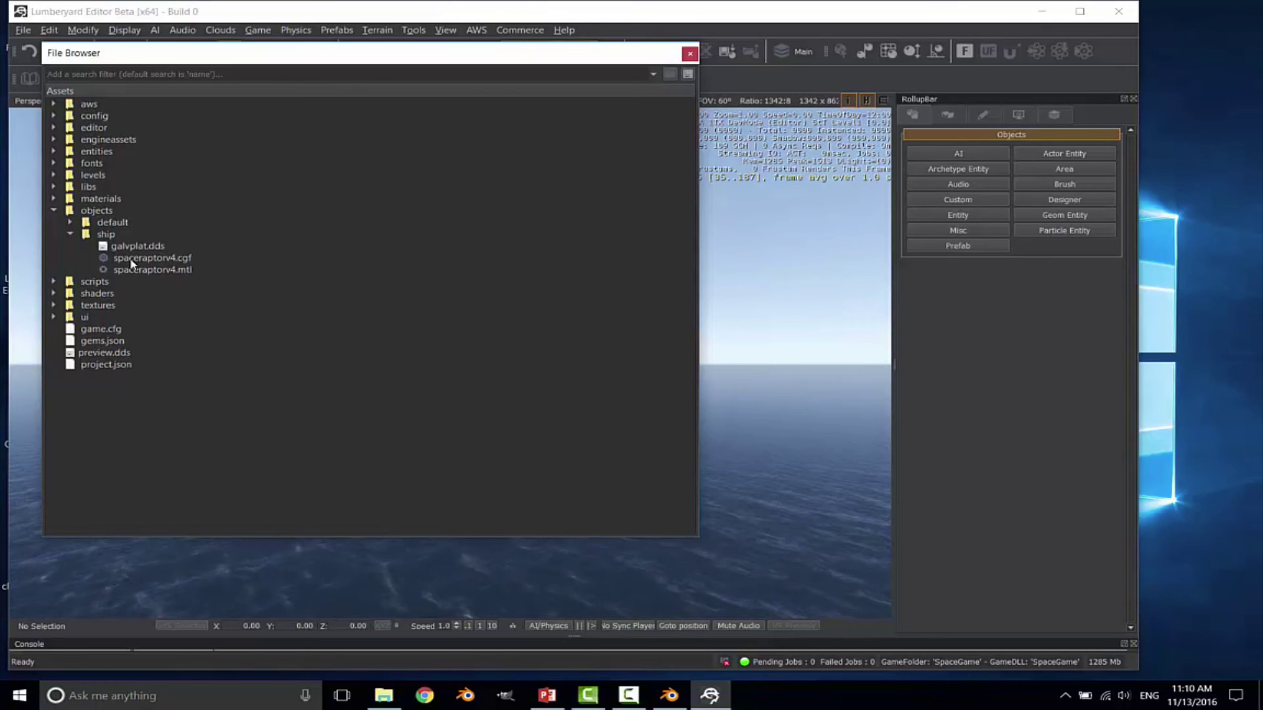
left_click_drag(131, 264, 747, 369)
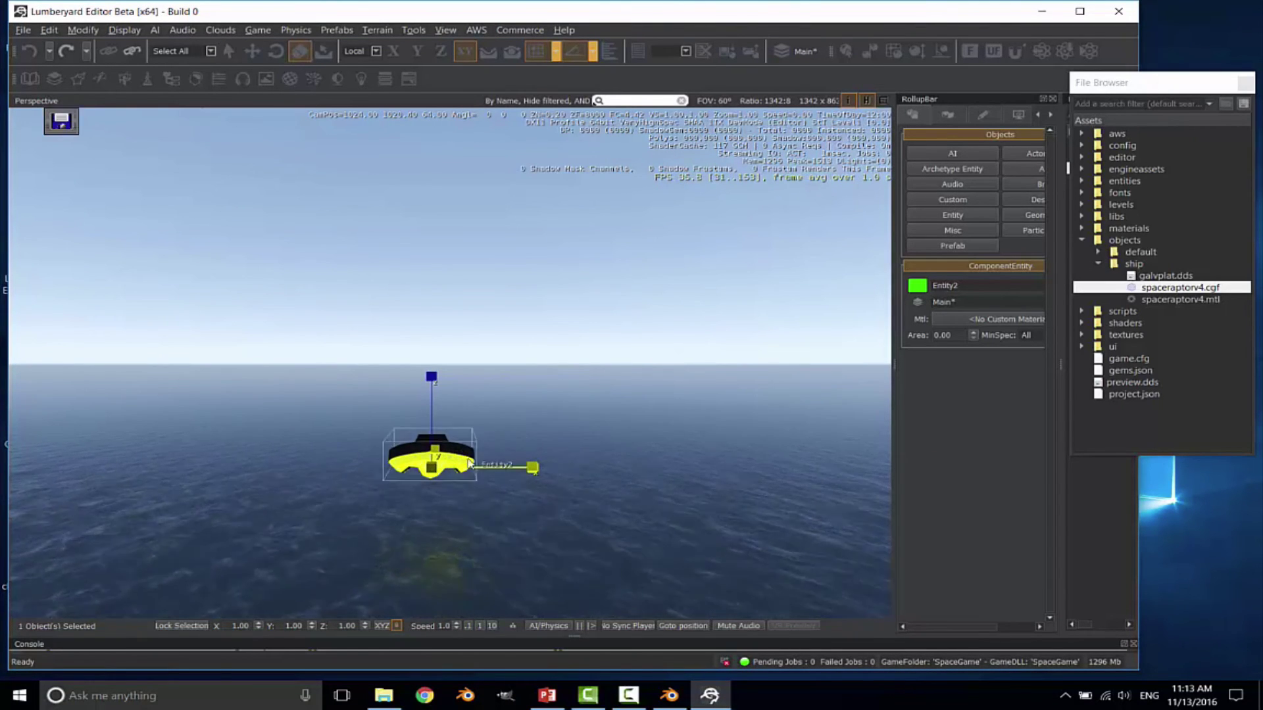
left_click(1165, 301)
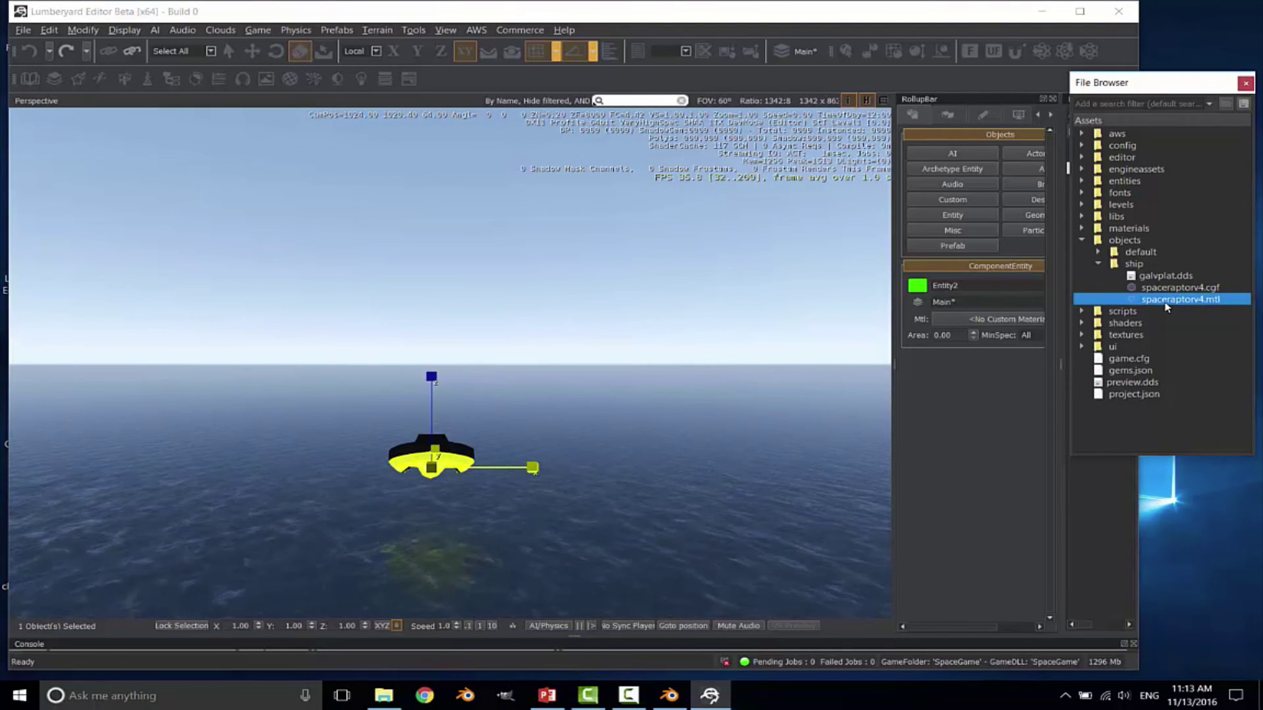
Open the Material Editor from the view panes and move it right of the scene.
right_click(1166, 307)
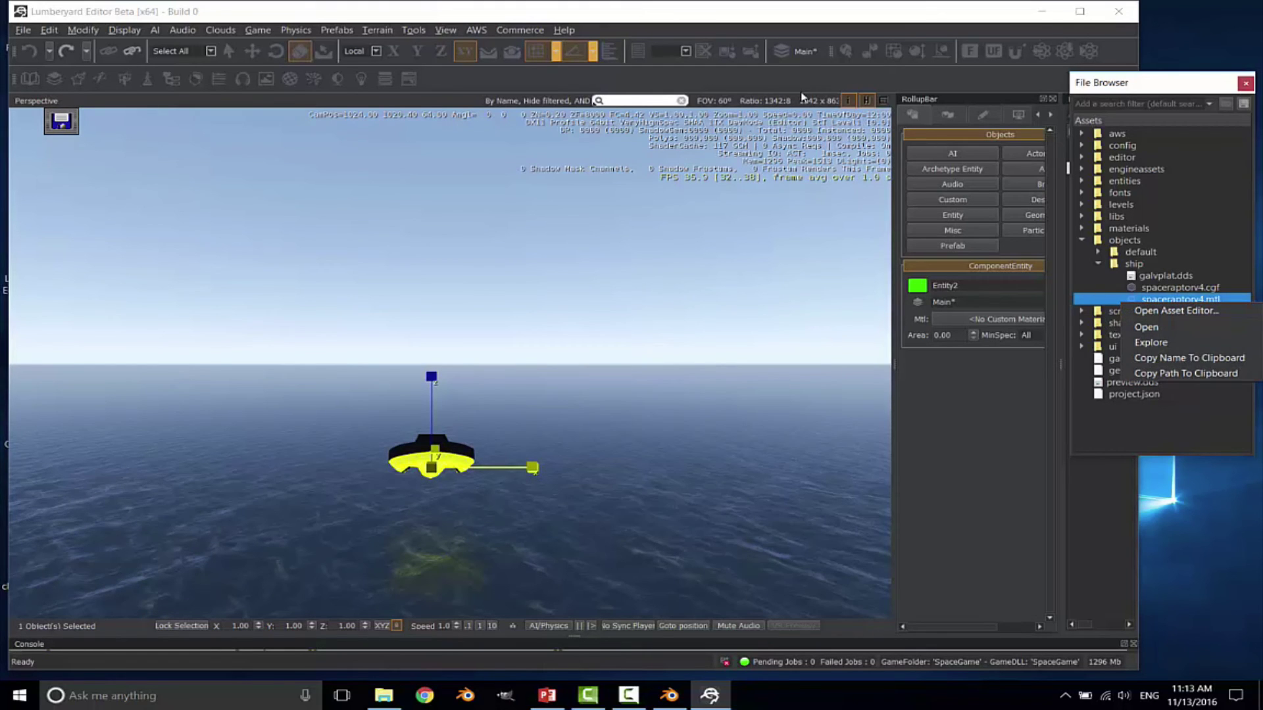
left_click(774, 11)
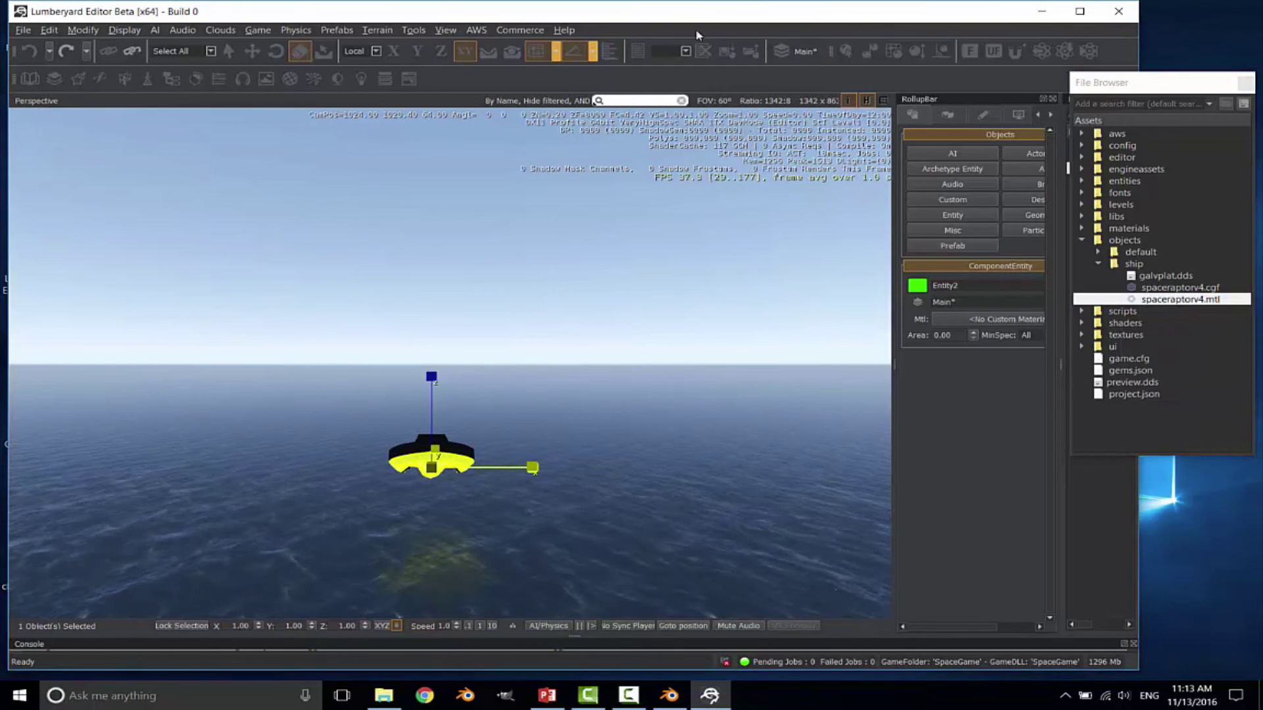
left_click(449, 30)
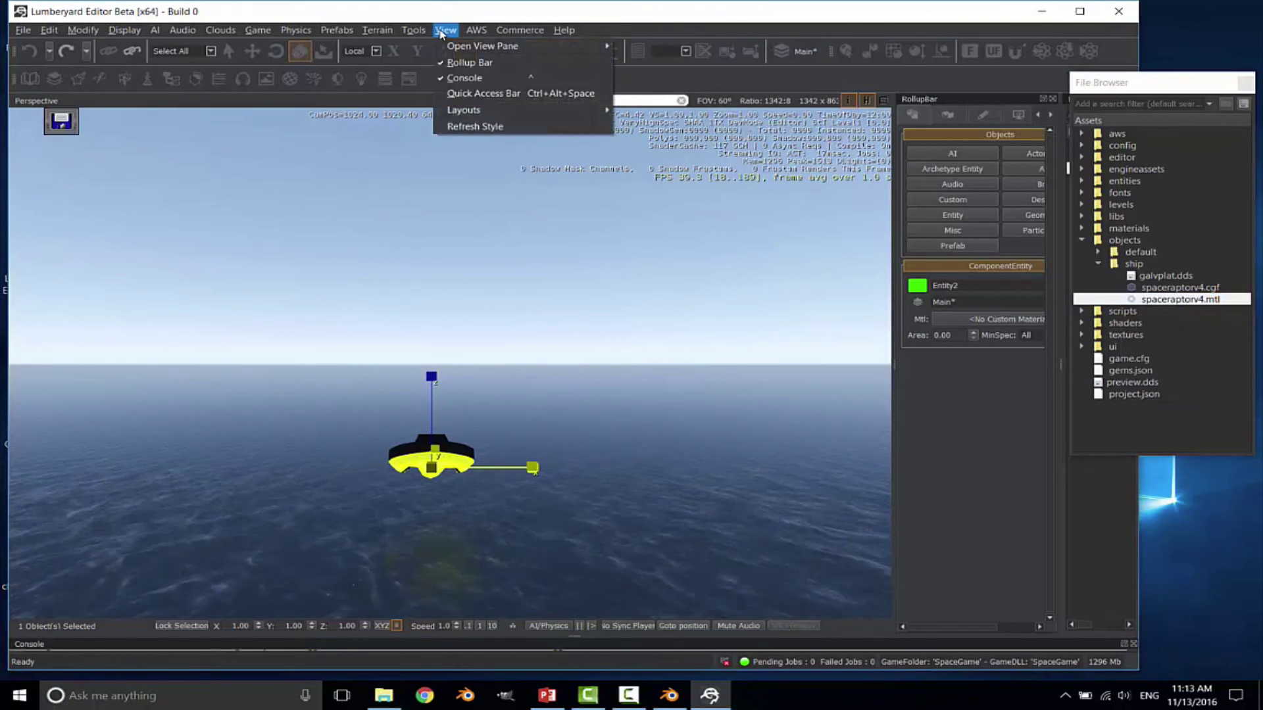
mouse_move(460, 46)
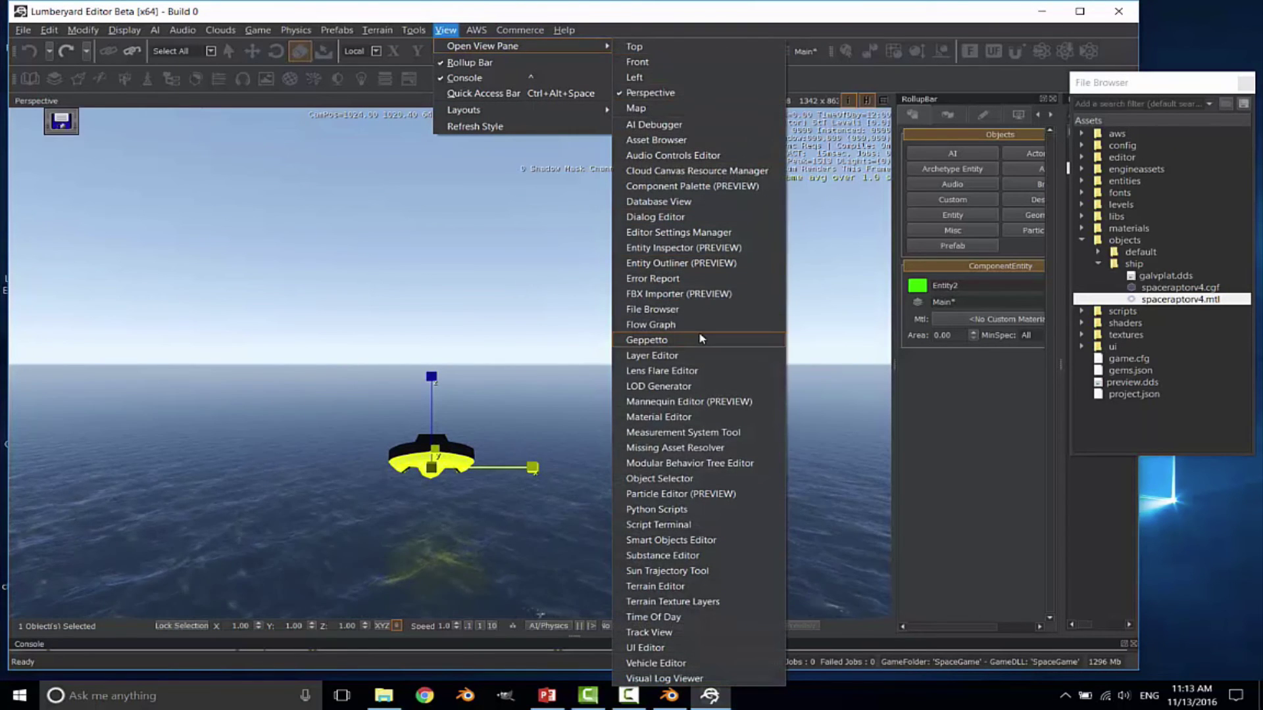
left_click(684, 417)
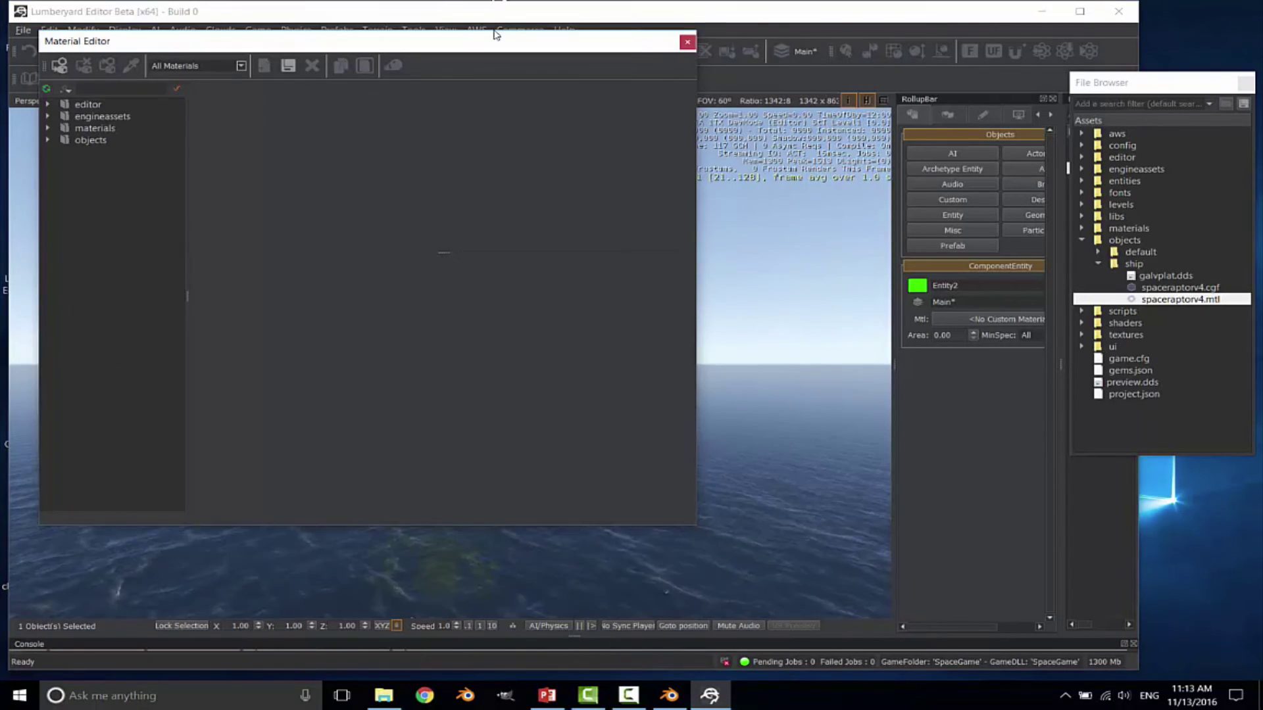
left_click_drag(513, 43, 987, 95)
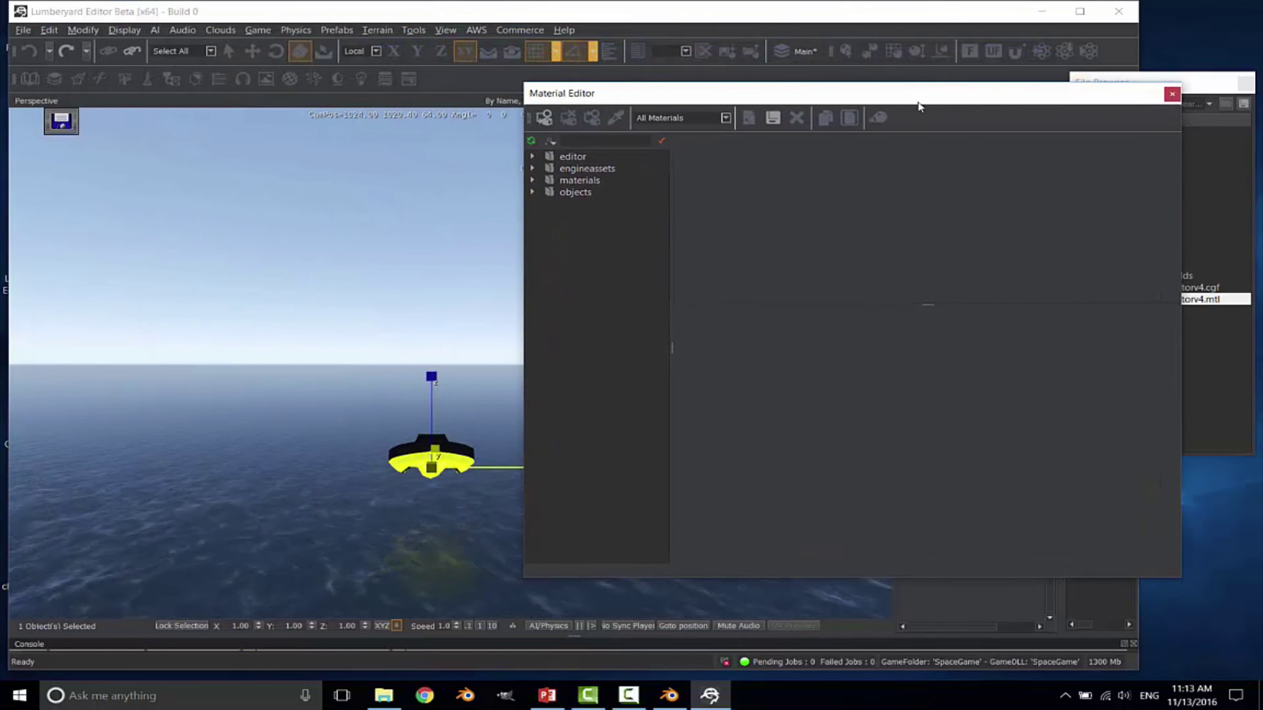
Expand objects > ship > spaceraptorv4 and select the [1] 004 sub-material.
left_click(532, 192)
left_click(549, 215)
left_click(599, 230)
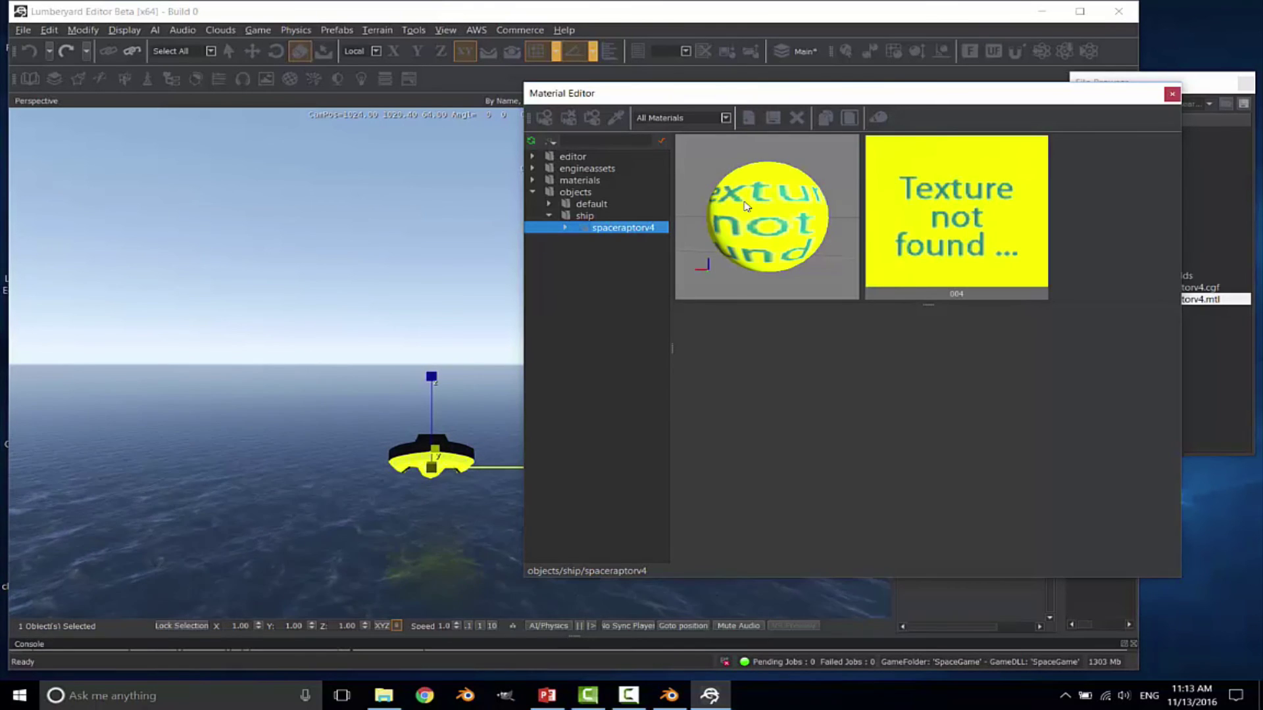
double_click(618, 227)
left_click(625, 240)
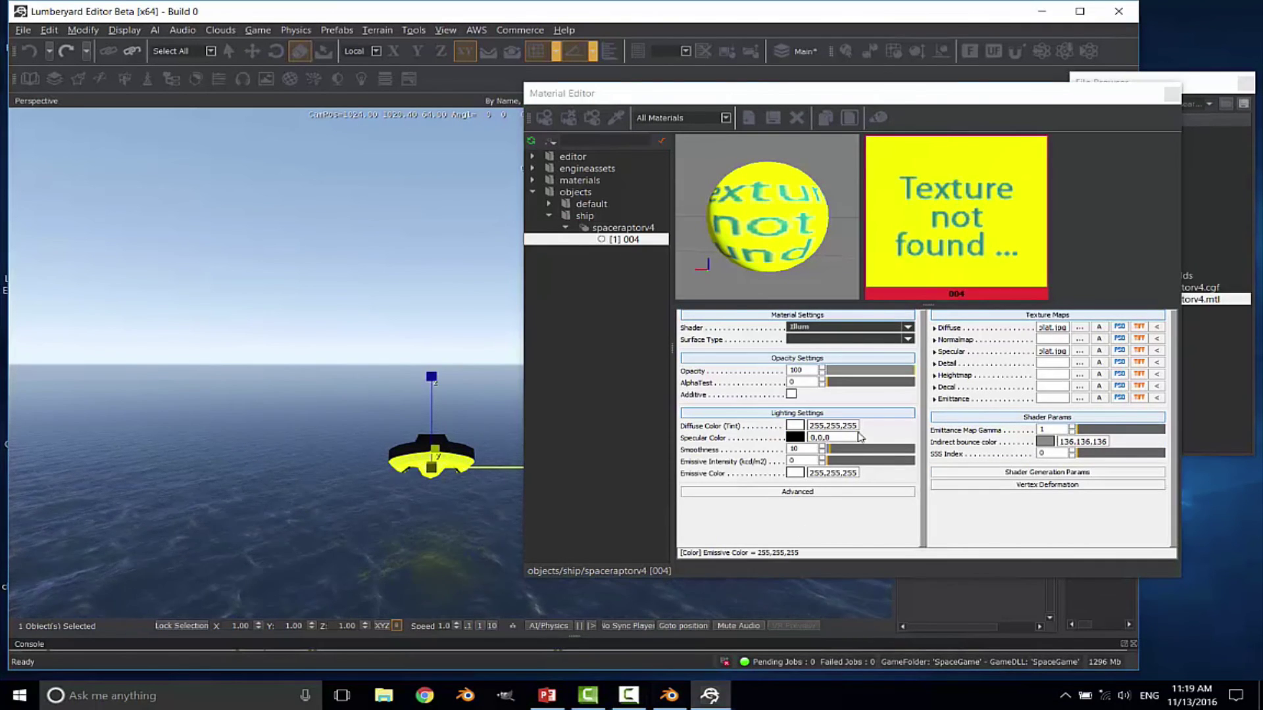
mouse_move(1053, 335)
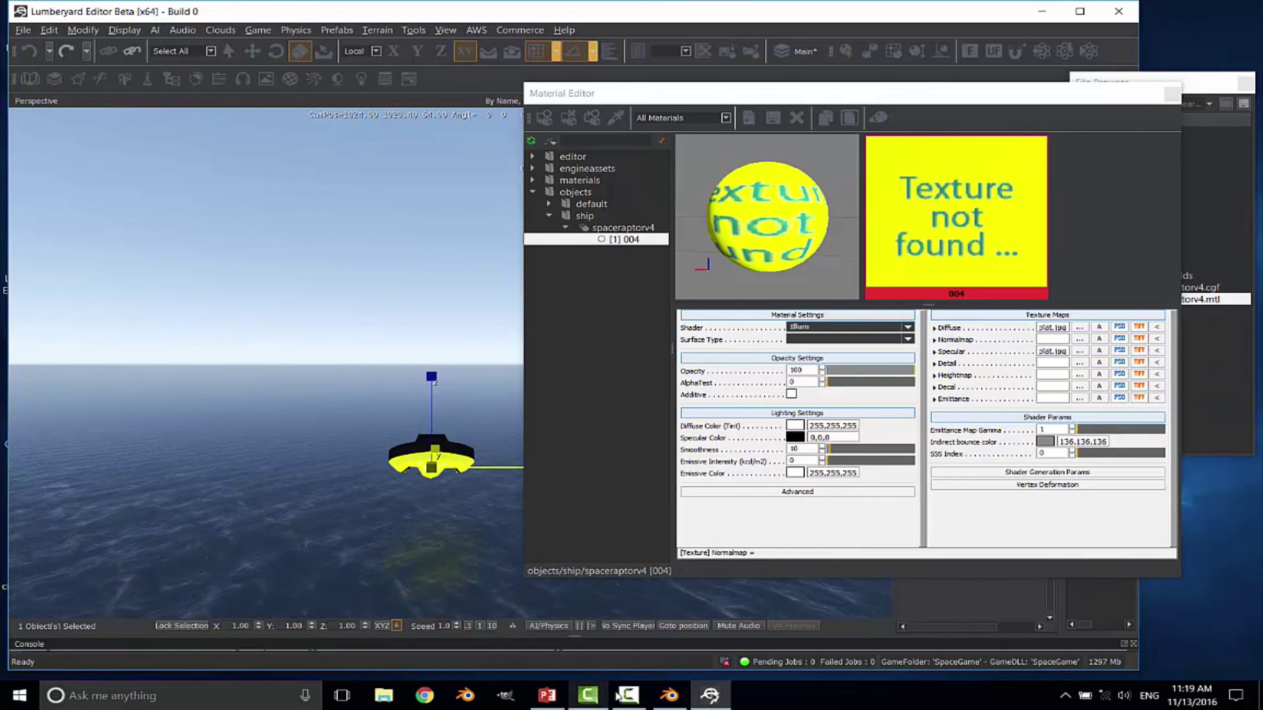
Open the Ship folder in File Explorer and right-click the spaceraptorv4 material file.
left_click(373, 698)
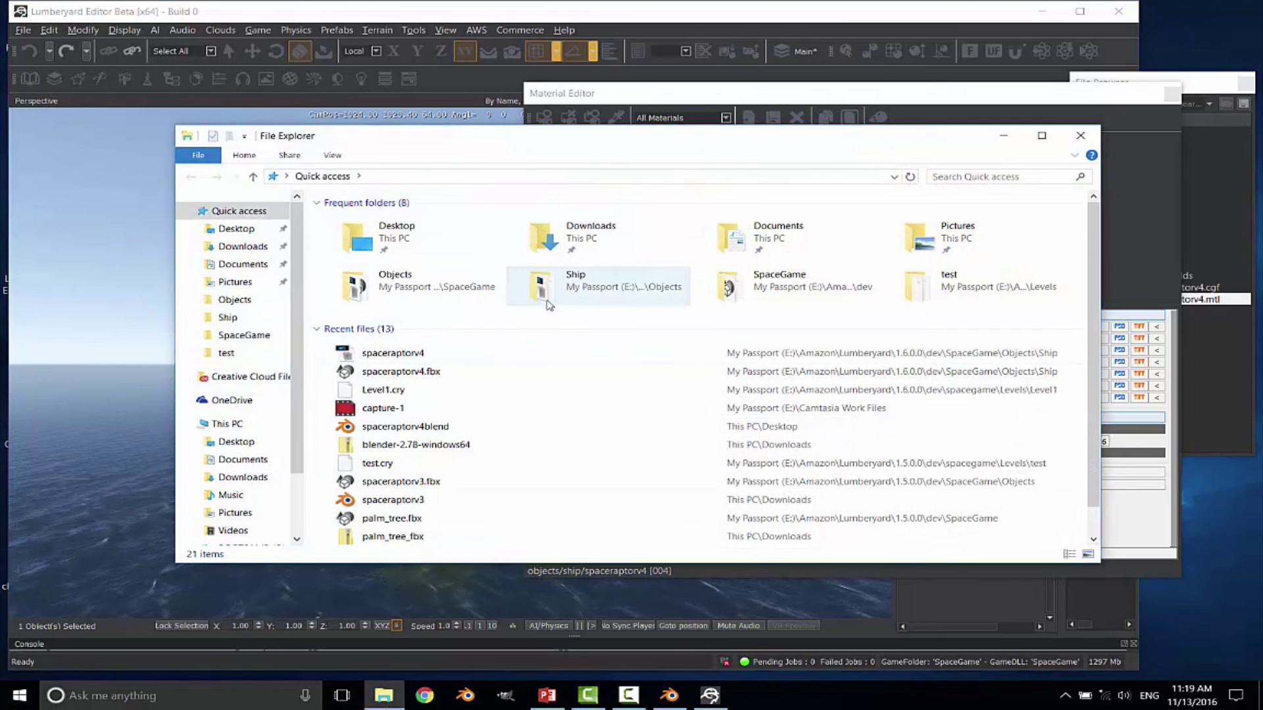
left_click(583, 291)
double_click(583, 291)
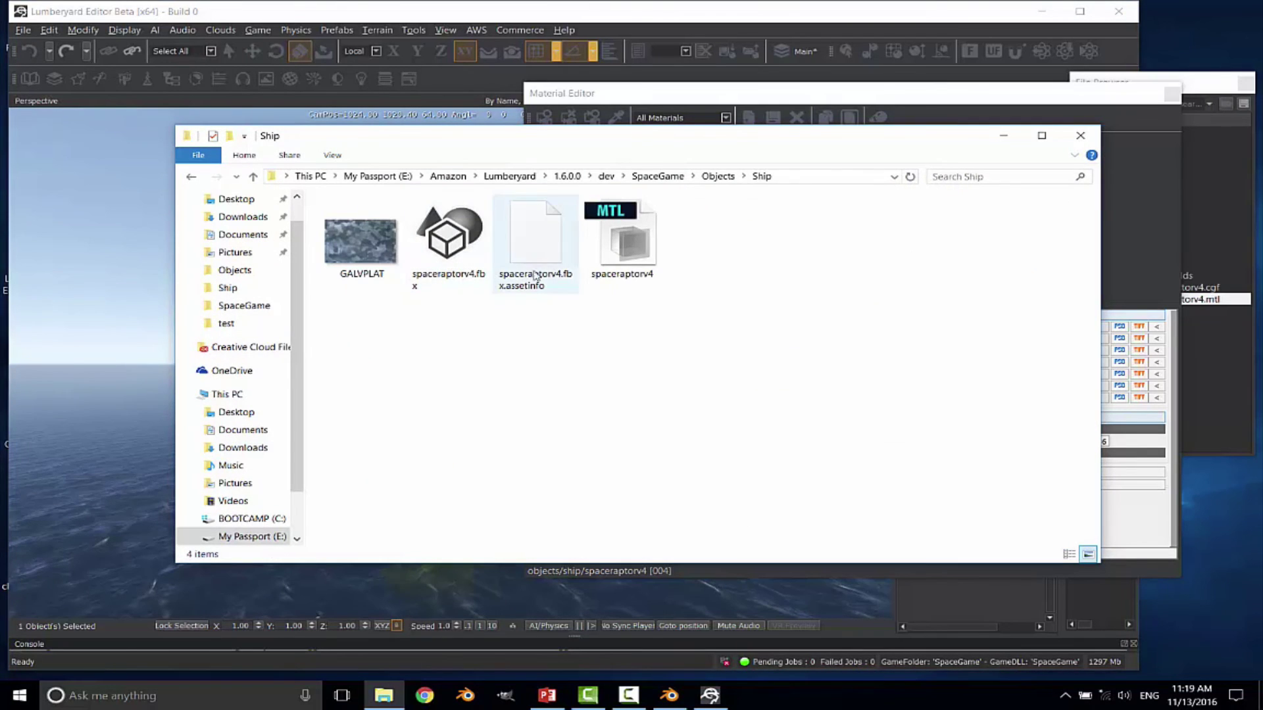
right_click(622, 271)
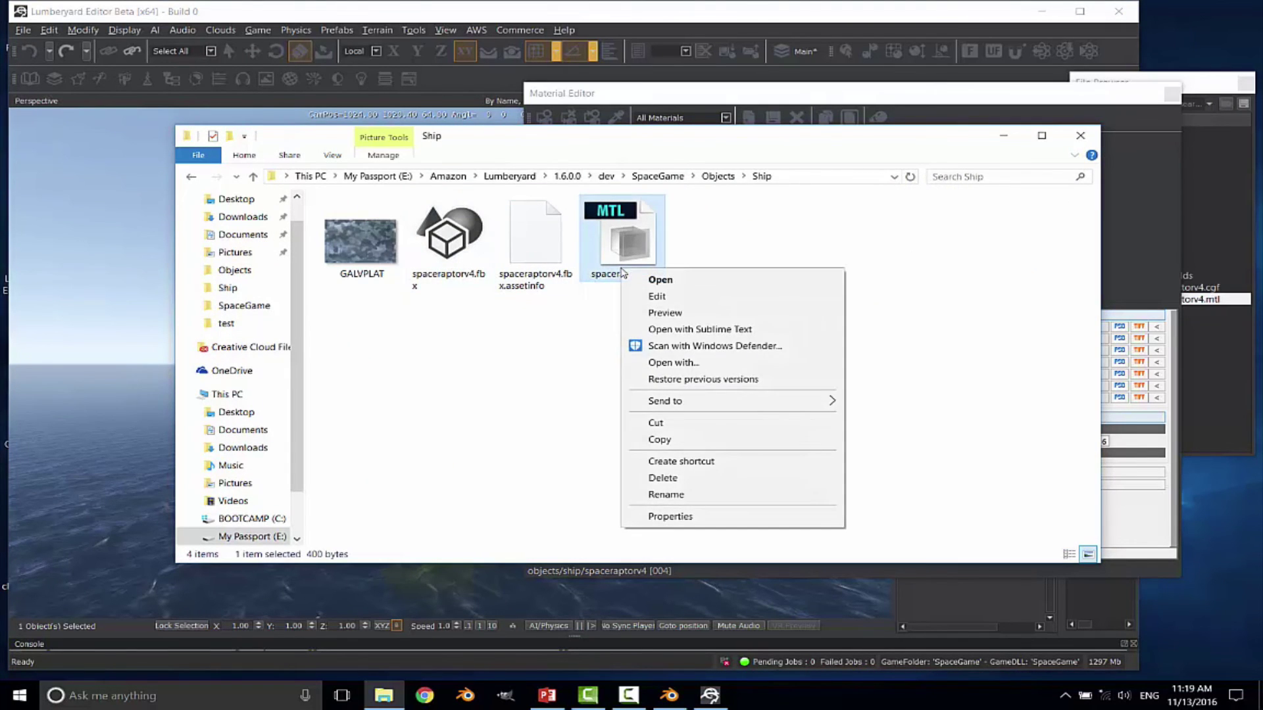
Open spaceraptorv4.mtl in Sublime Text and delete the desktop path from the Diffuse and Specular entries.
left_click(668, 330)
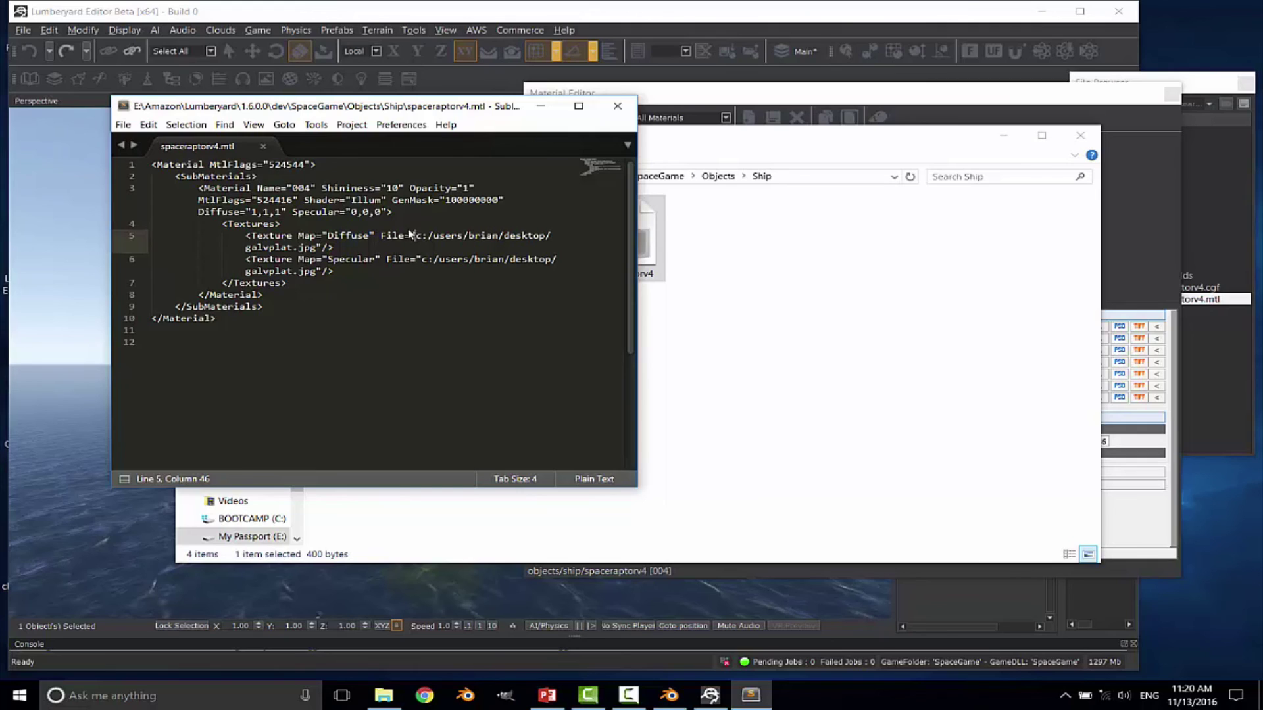
left_click_drag(416, 236, 553, 238)
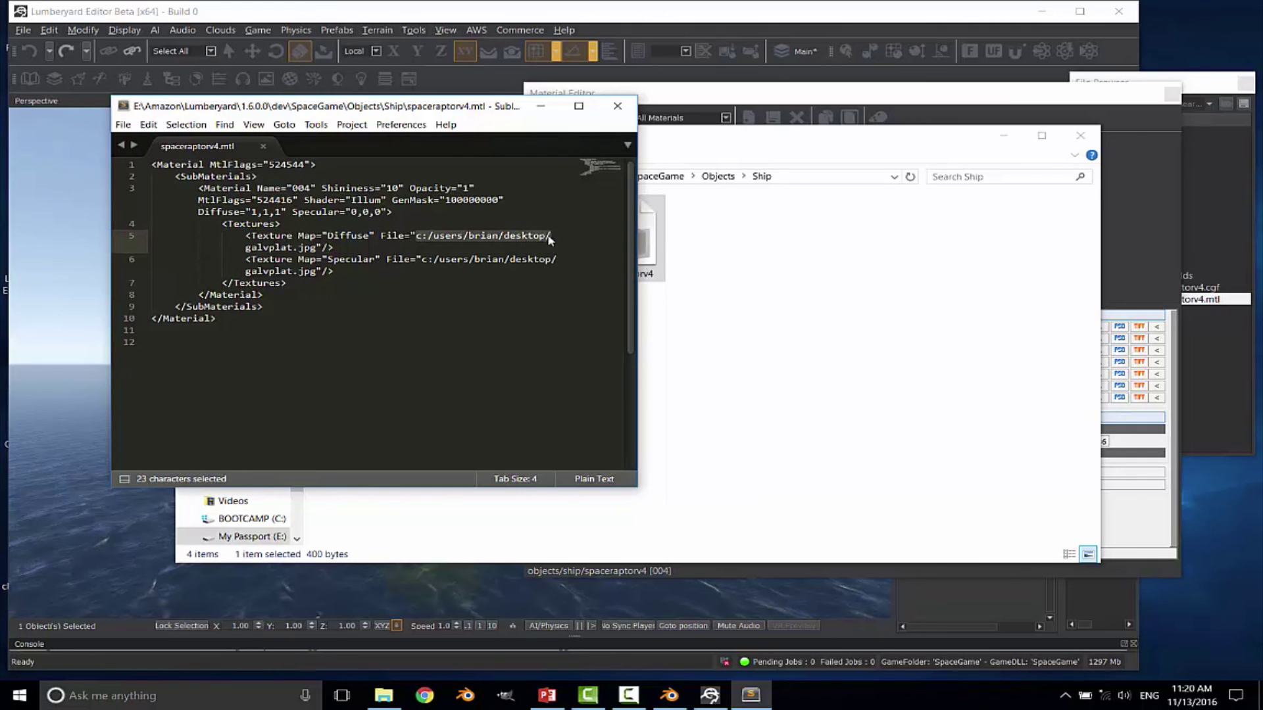
key("BackSpace")
left_click_drag(419, 251, 556, 253)
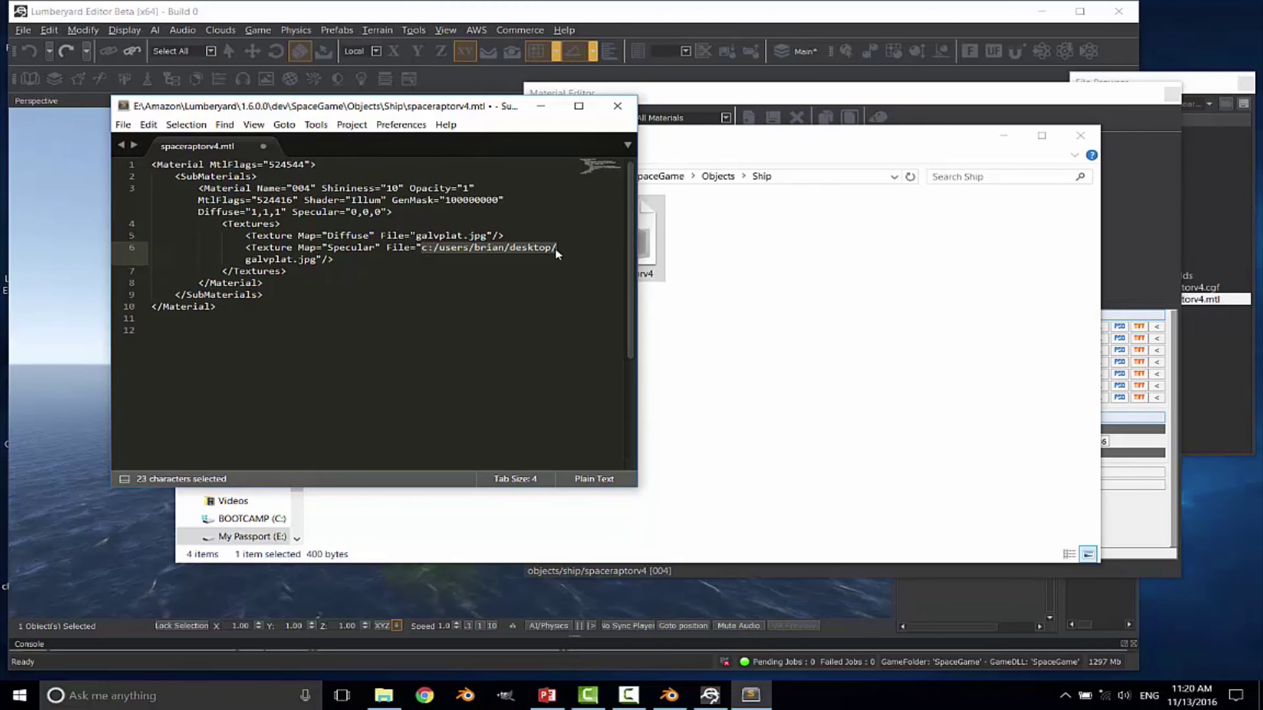
key("BackSpace")
Save the edited spaceraptorv4.mtl and return to Lumberyard's Material Editor.
key("alt+Tab")
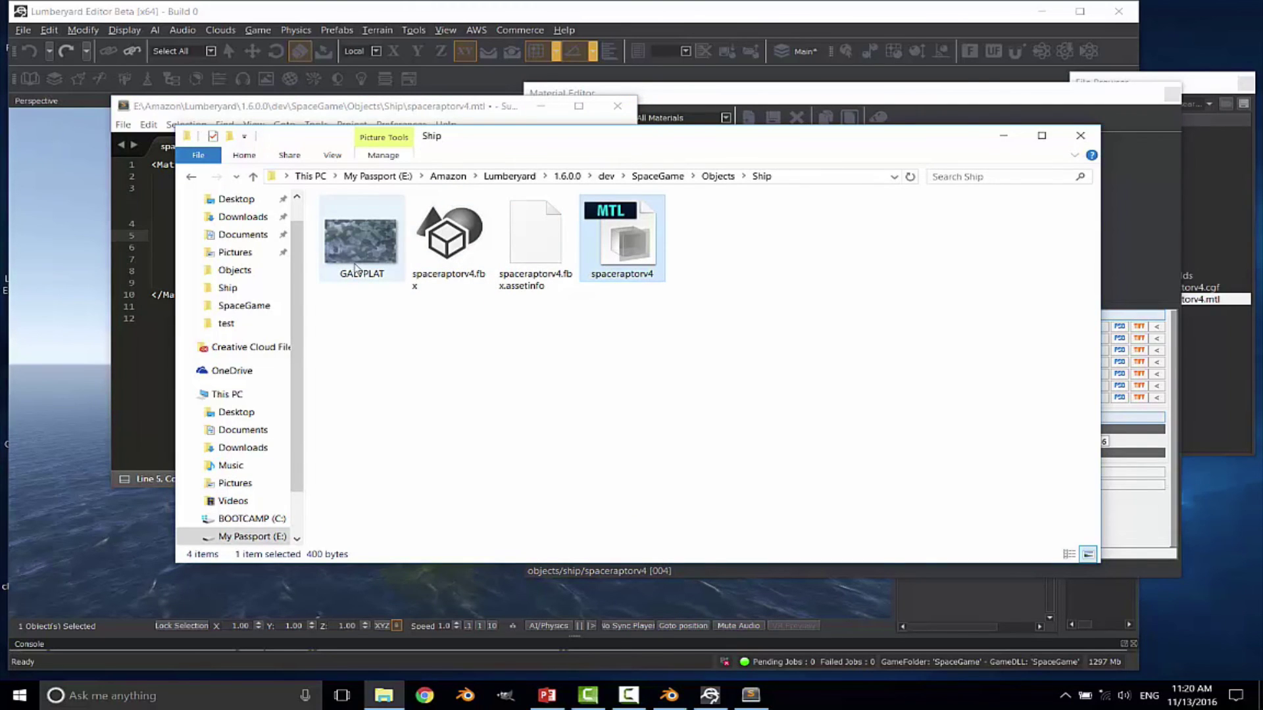
left_click(367, 108)
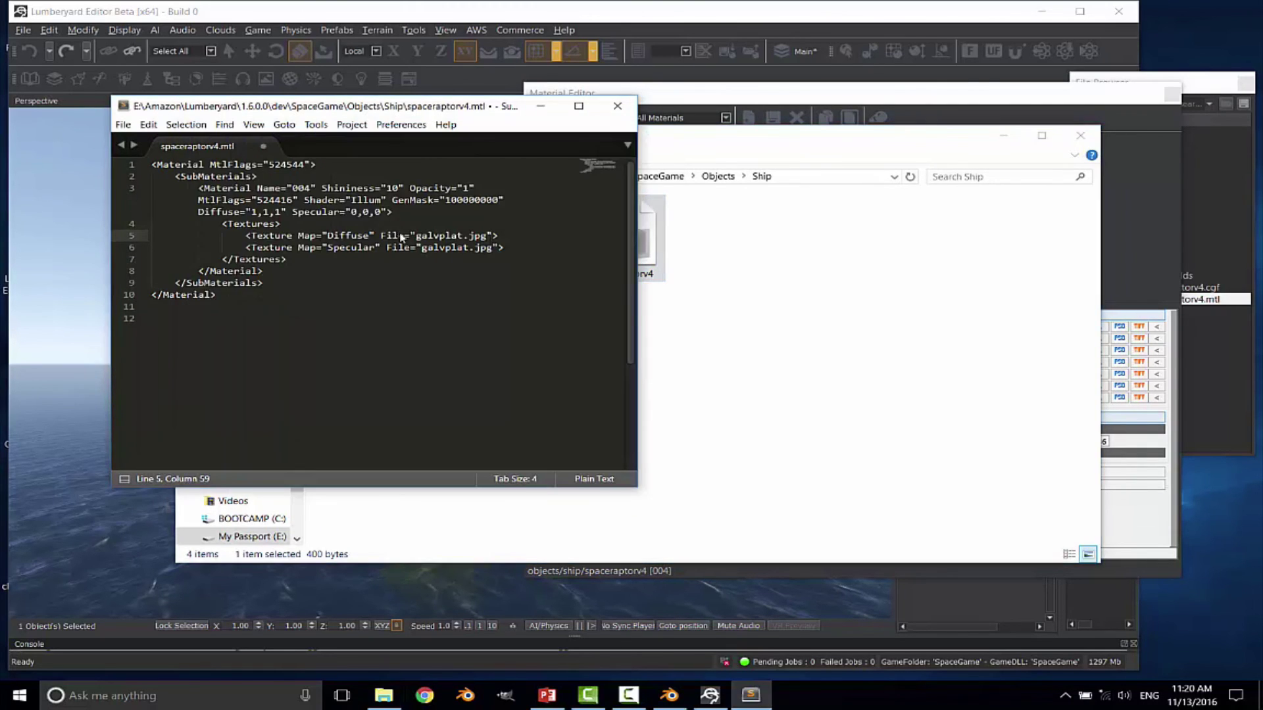
key("alt+Tab")
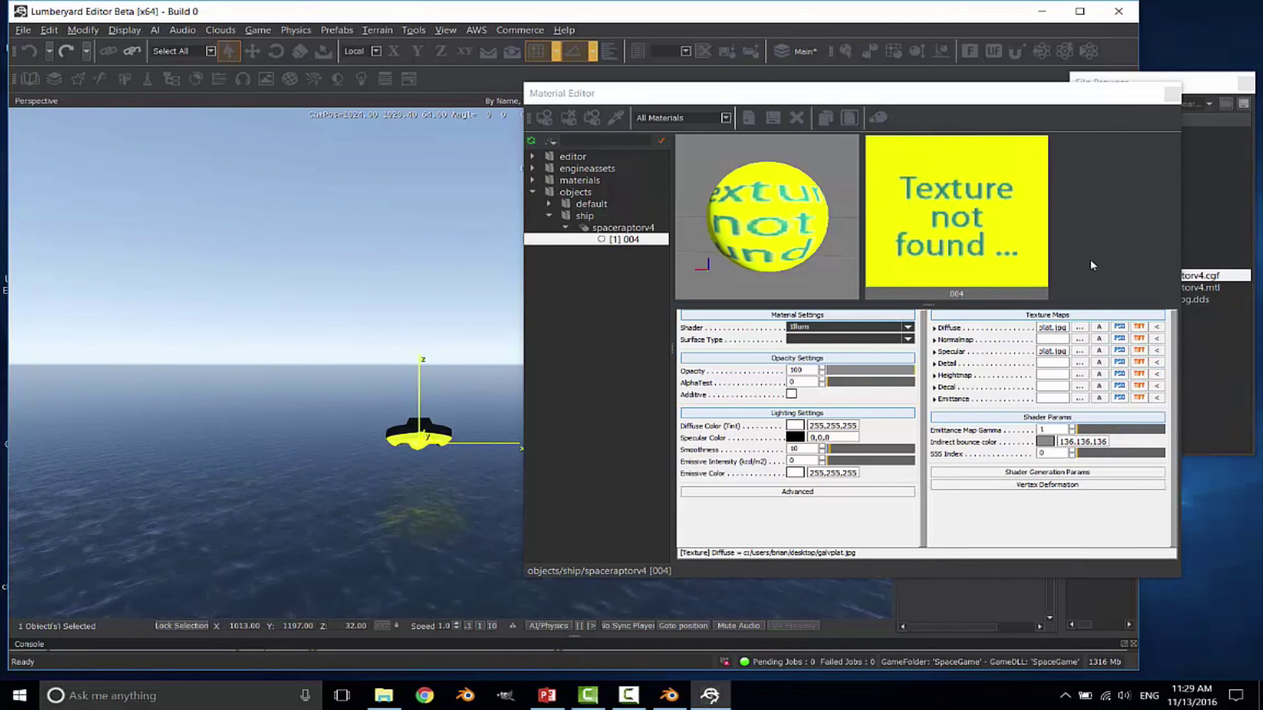
Set both the Diffuse and Specular maps of material 004 to objects/ship/galvplat.jpg.dds.
left_click(1079, 328)
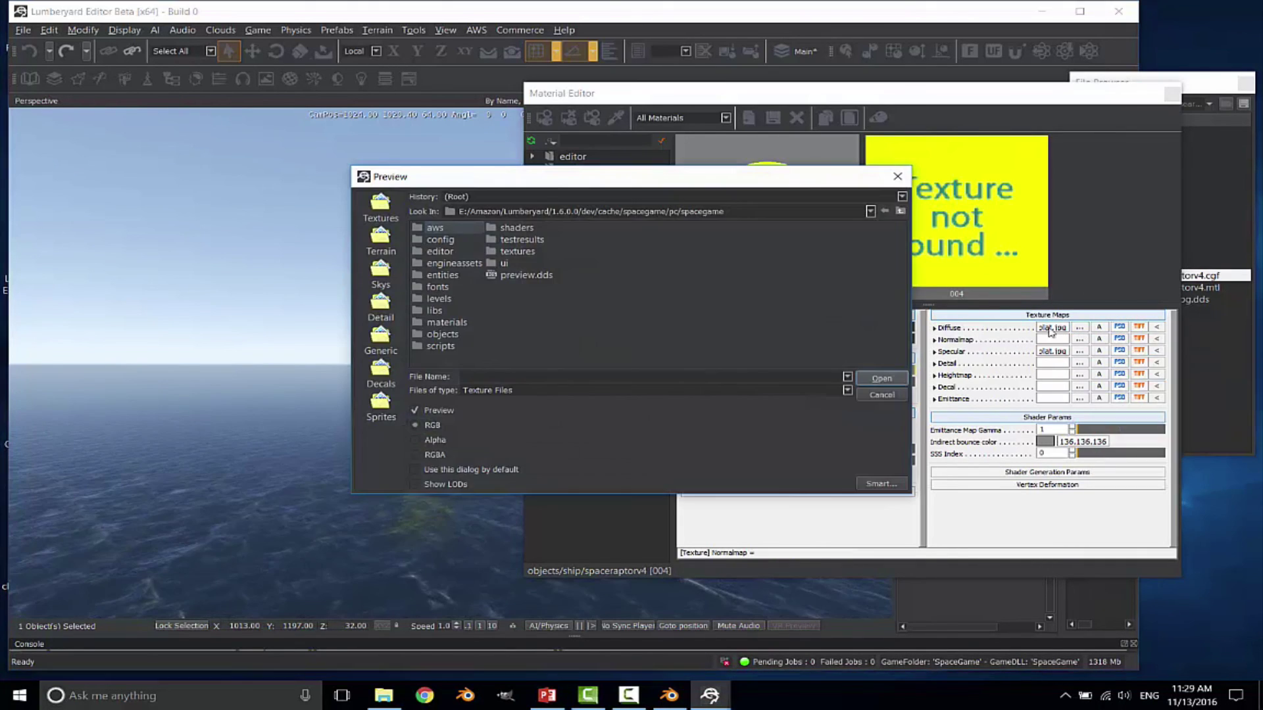
double_click(448, 335)
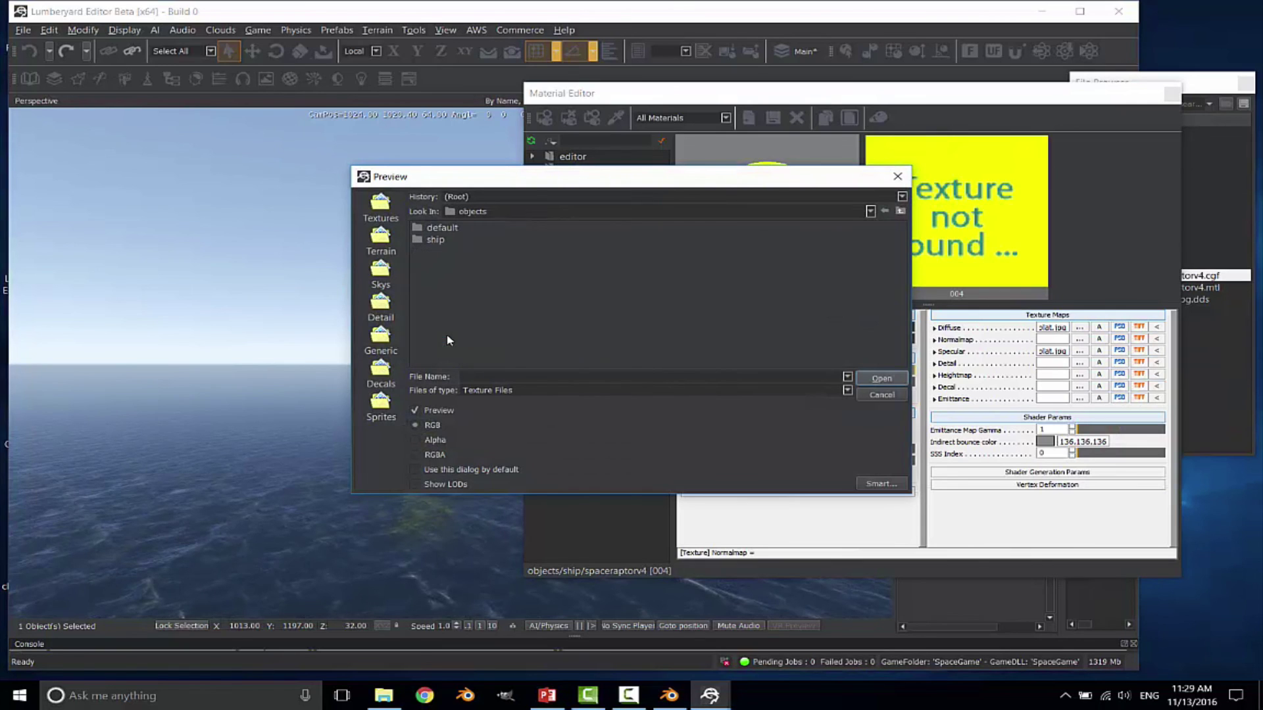
double_click(445, 245)
left_click(449, 229)
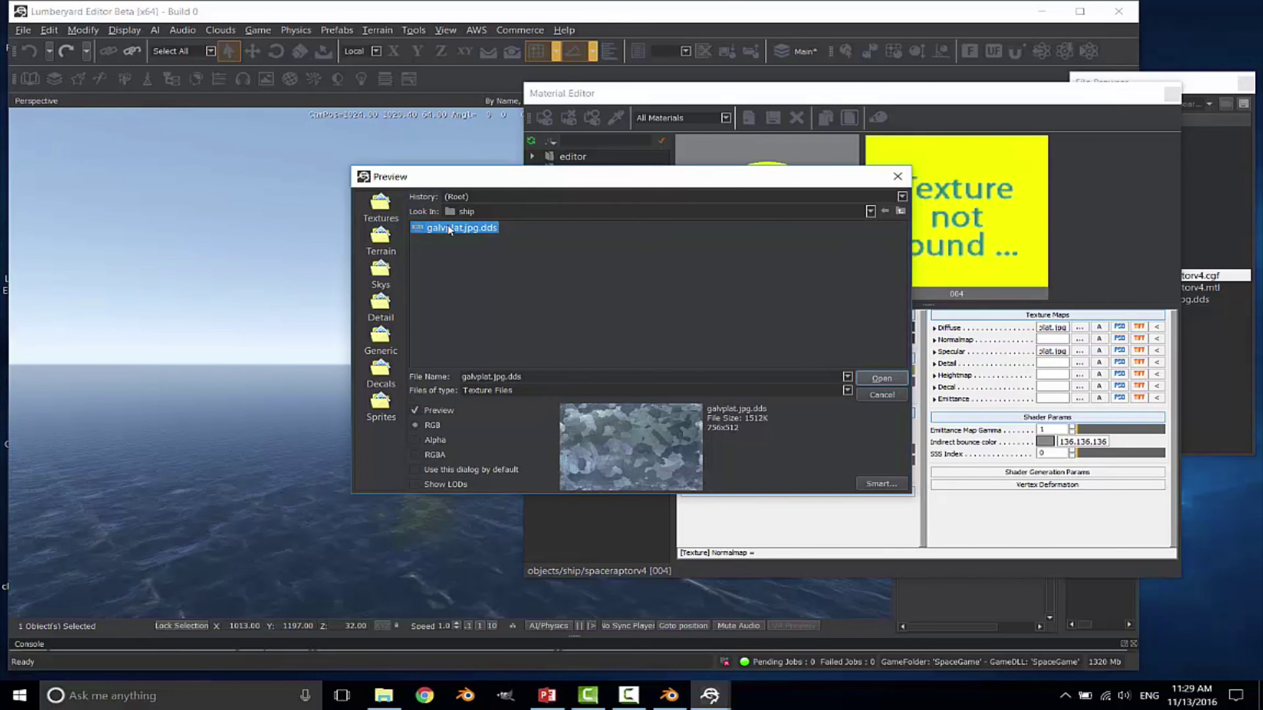
left_click(885, 380)
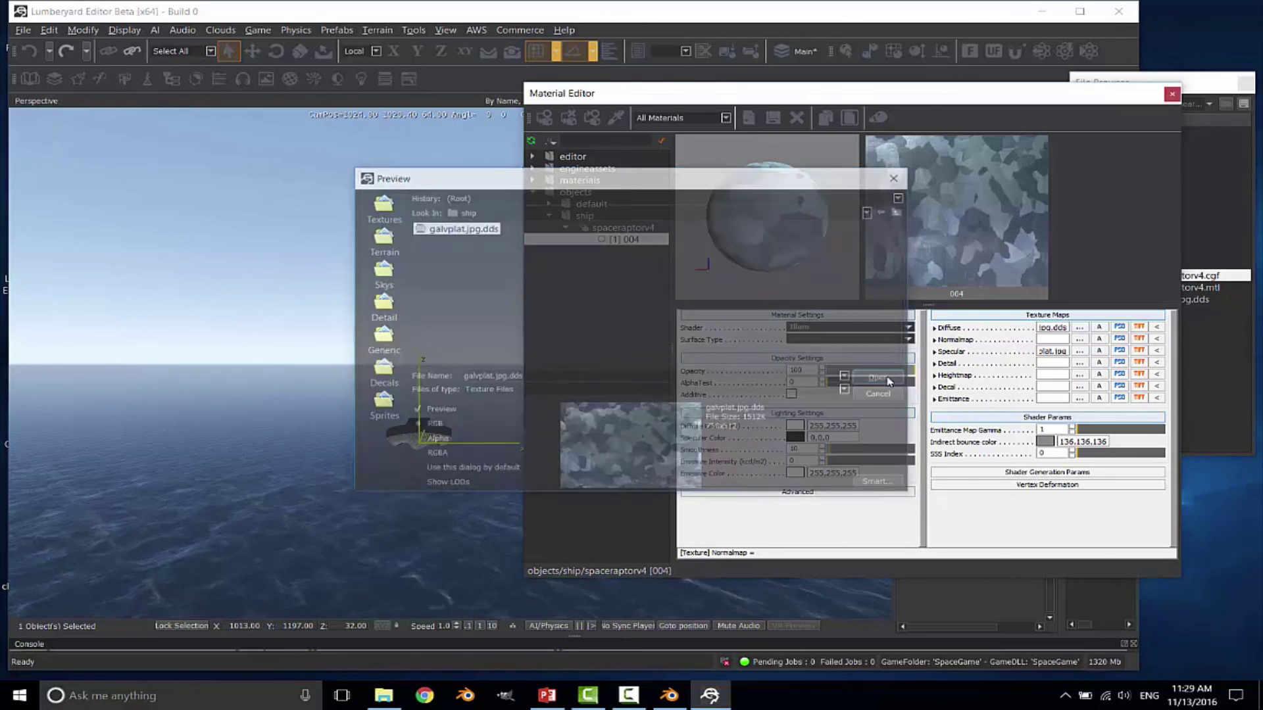
left_click(1079, 351)
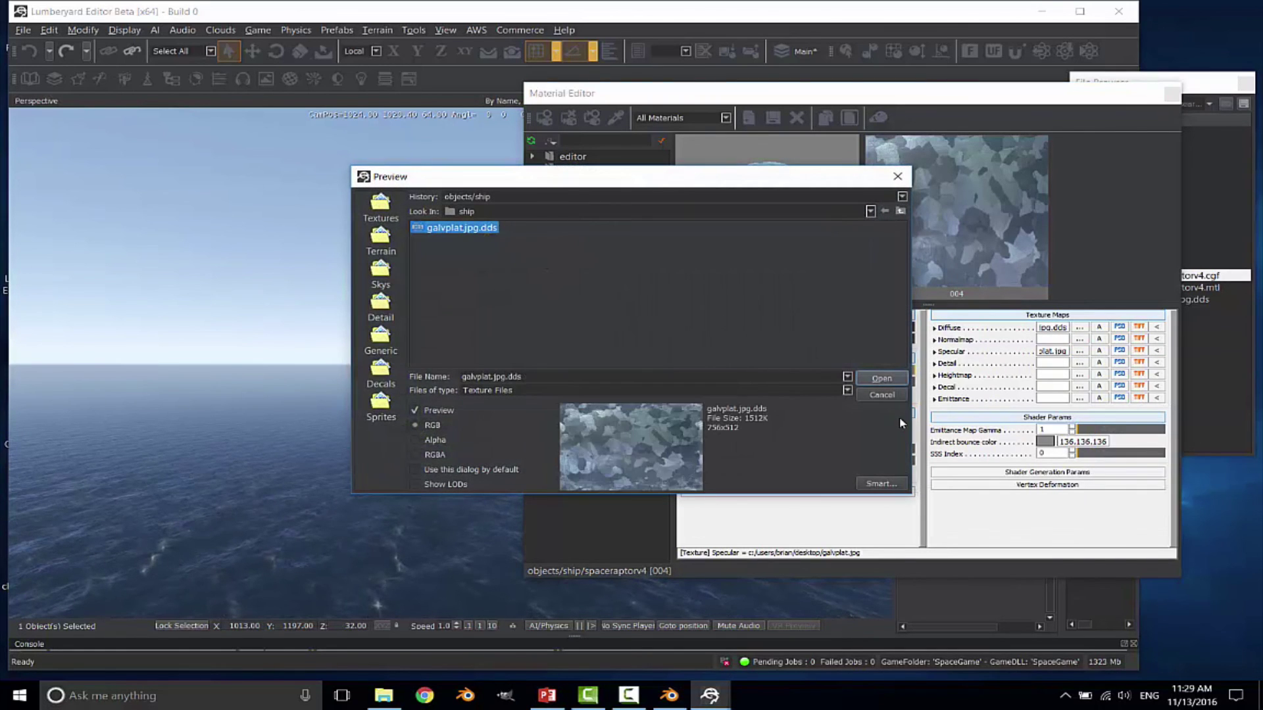
left_click(901, 382)
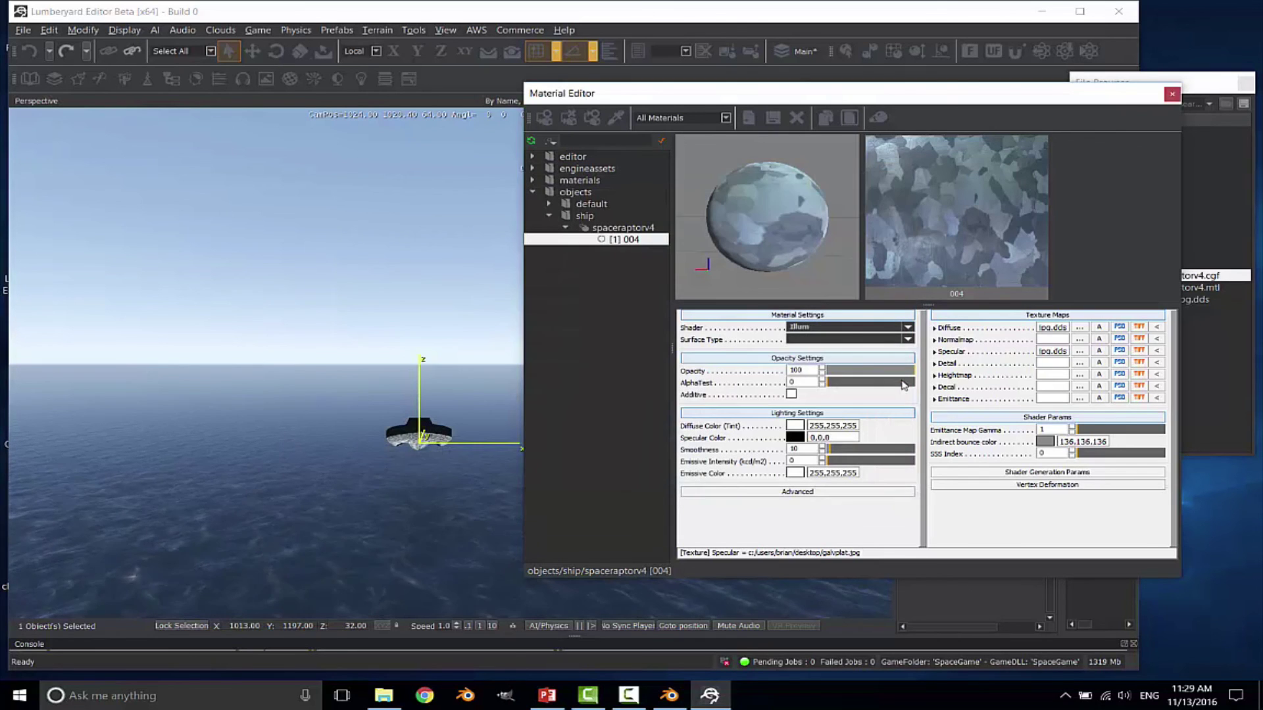
Select the ship in the viewport and close the Material Editor window.
left_click(414, 432)
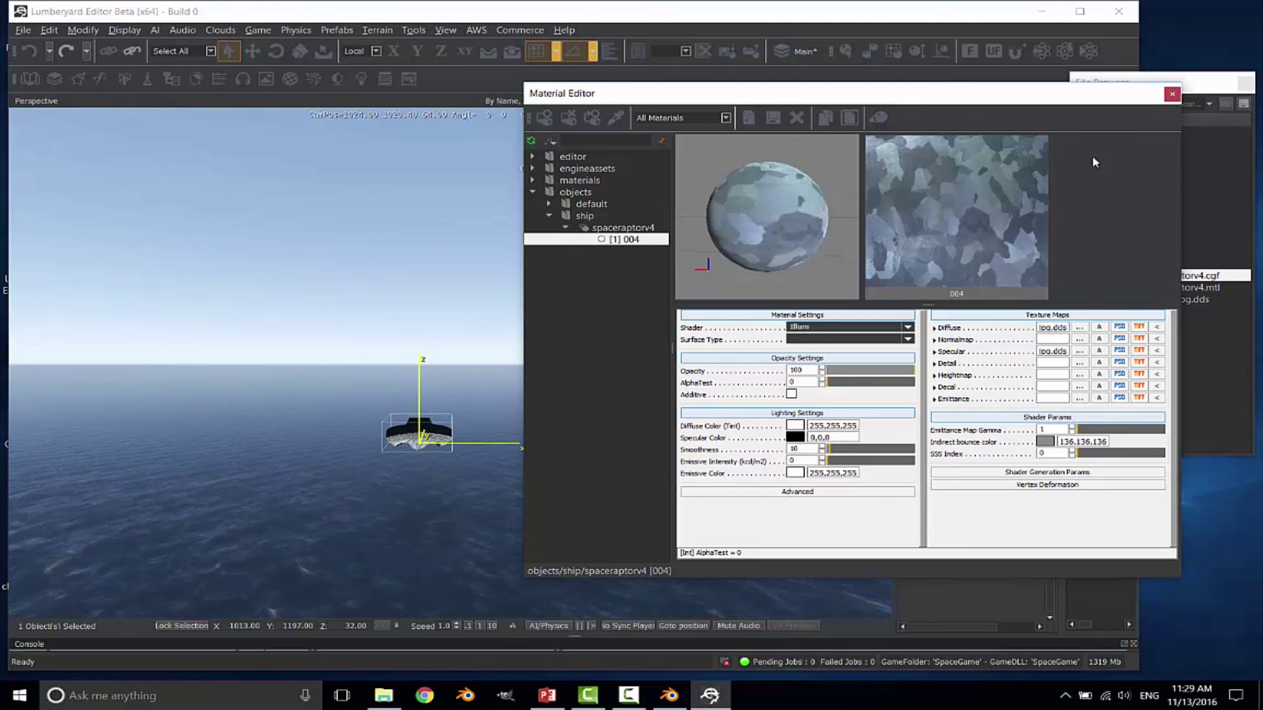
left_click(1173, 95)
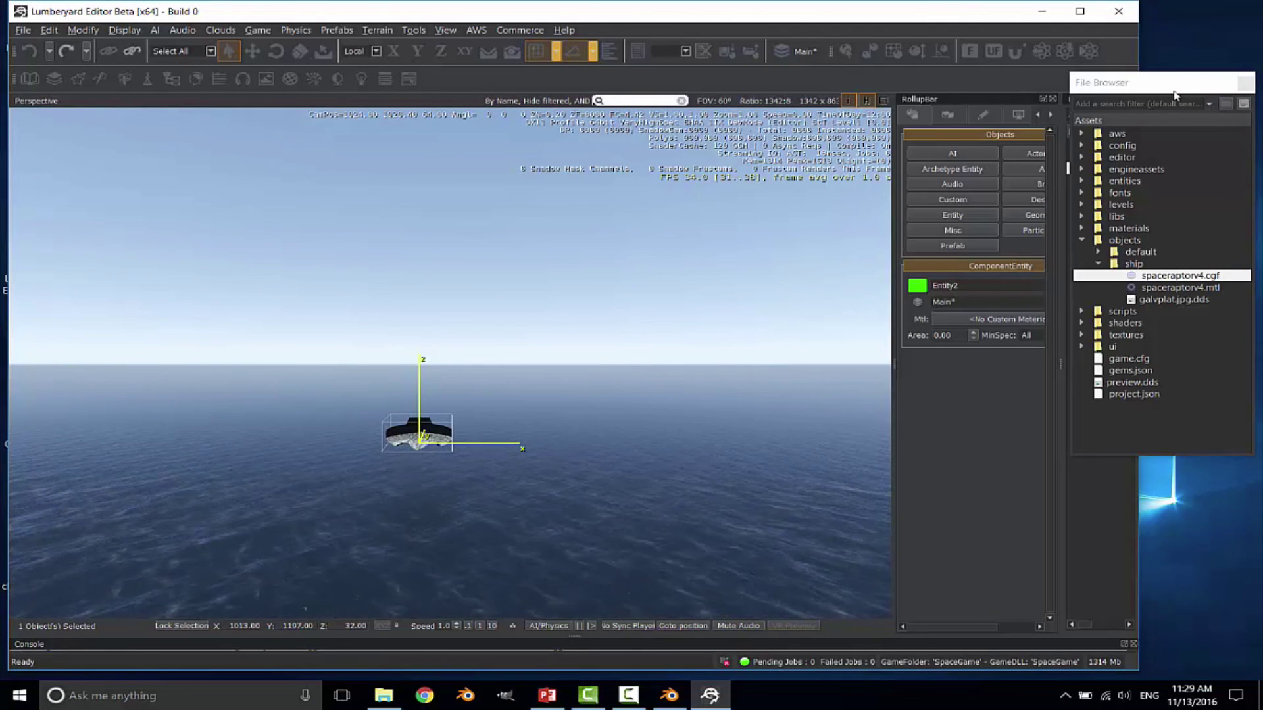